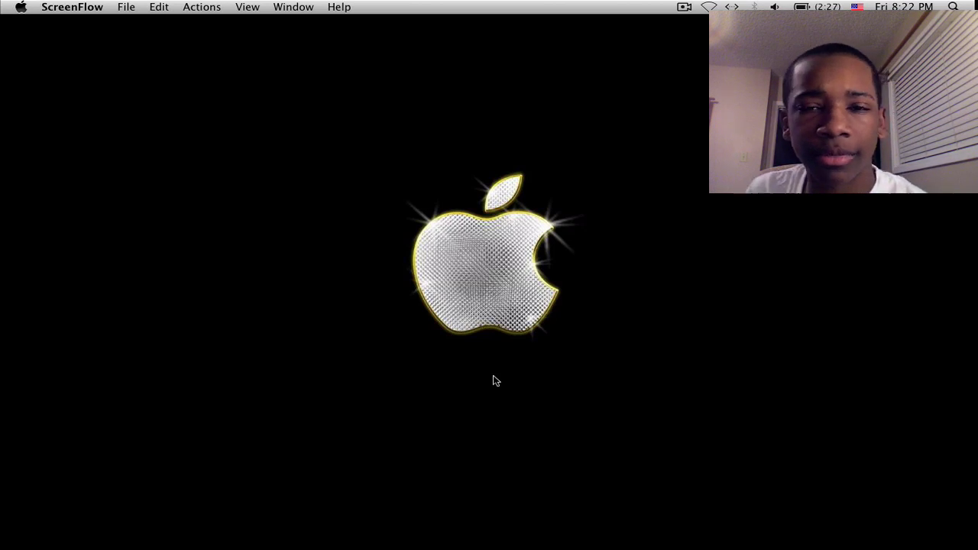
Launch GarageBand from the Dock
mouse_move(2, 241)
left_click(28, 246)
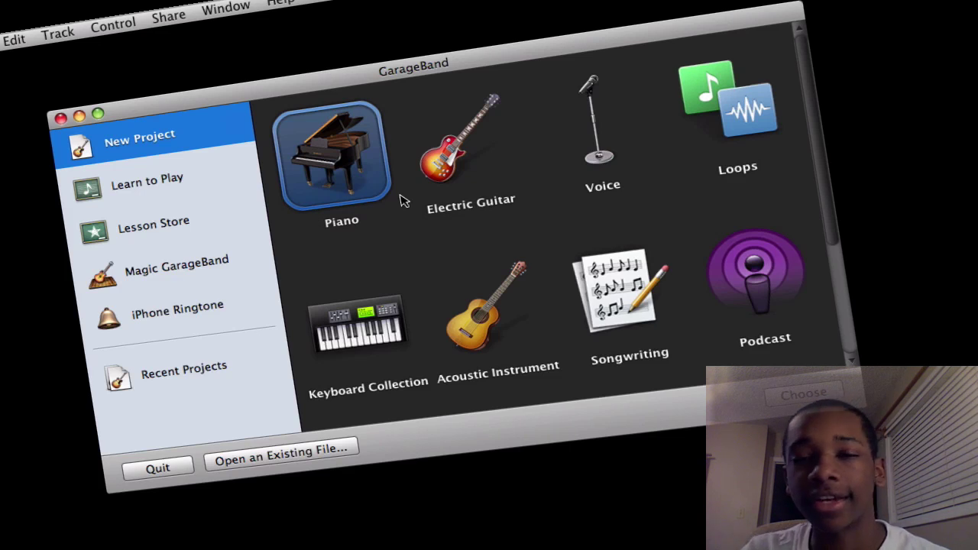
Show the Learn to Play section with Piano Lesson 1 and Guitar Lesson 1
left_click(203, 180)
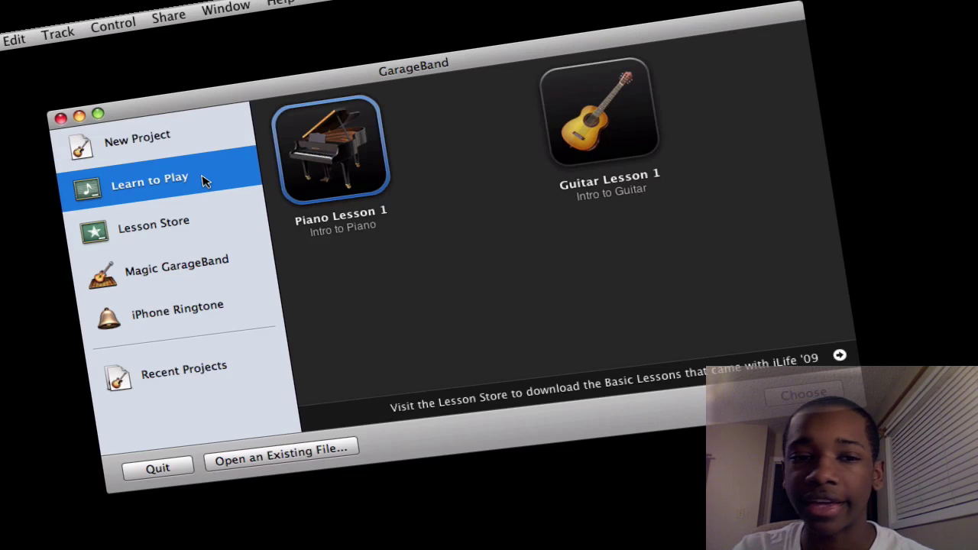
left_click(840, 357)
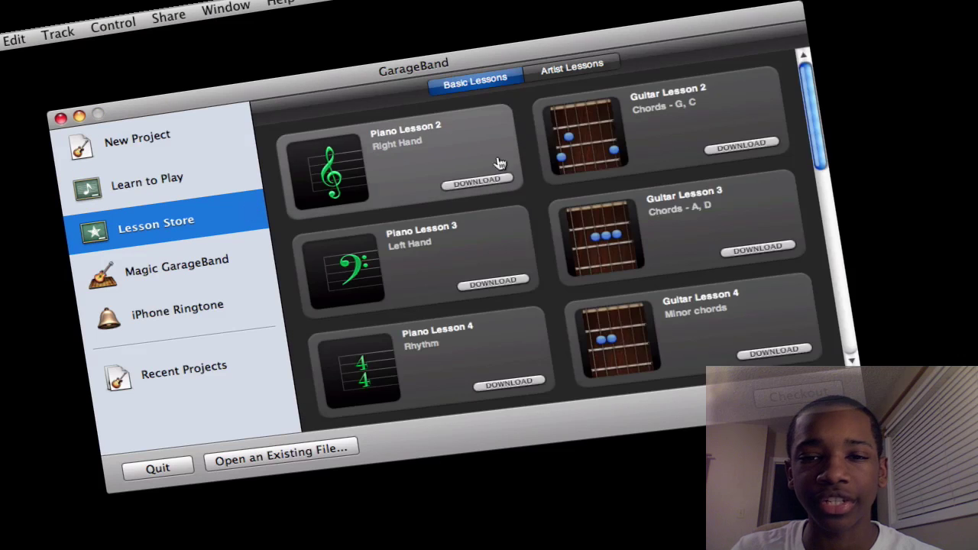
scroll(502, 176, "down", 5)
scroll(502, 175, "up", 2)
scroll(502, 176, "down", 2)
scroll(502, 176, "up", 5)
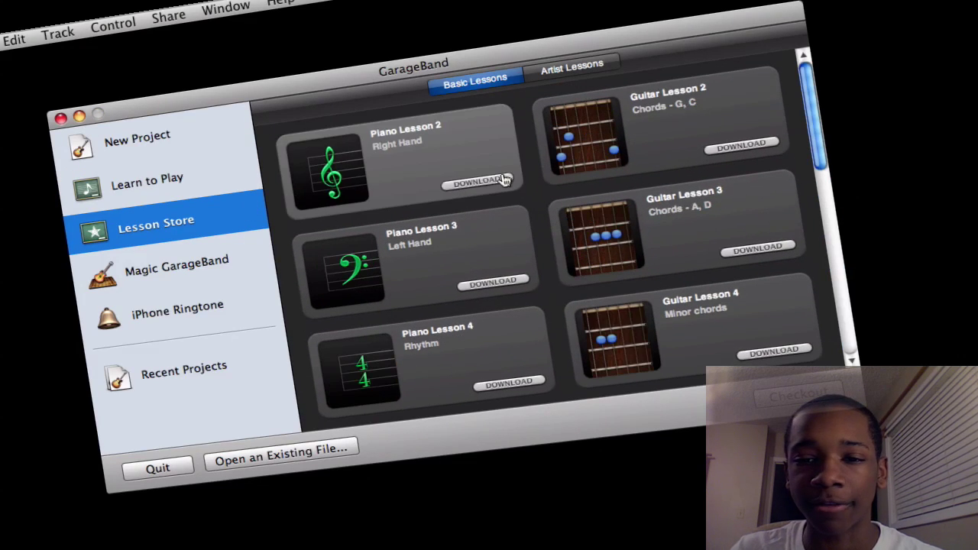
left_click(144, 180)
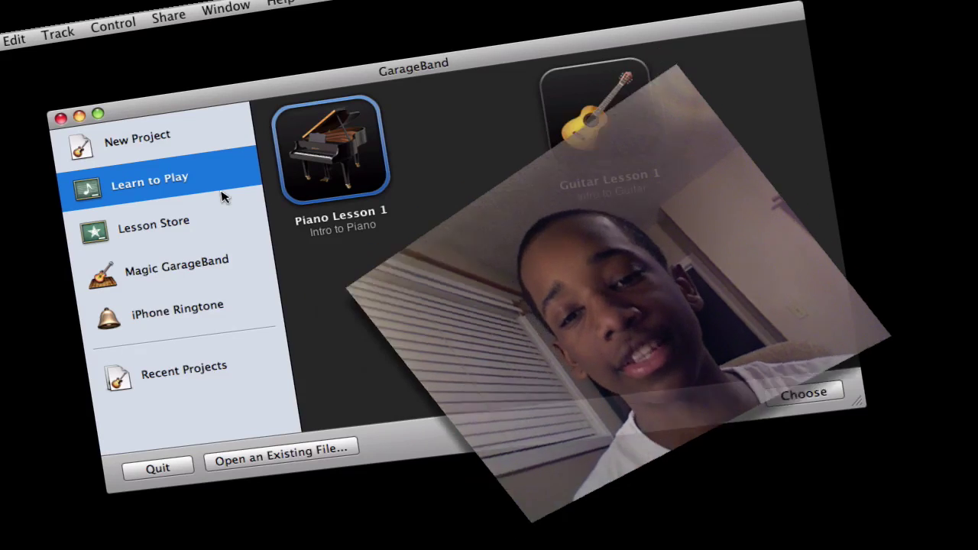
Browse the Lesson Store, Magic GarageBand and iPhone Ringtone sections of the project chooser
left_click(212, 222)
left_click(230, 261)
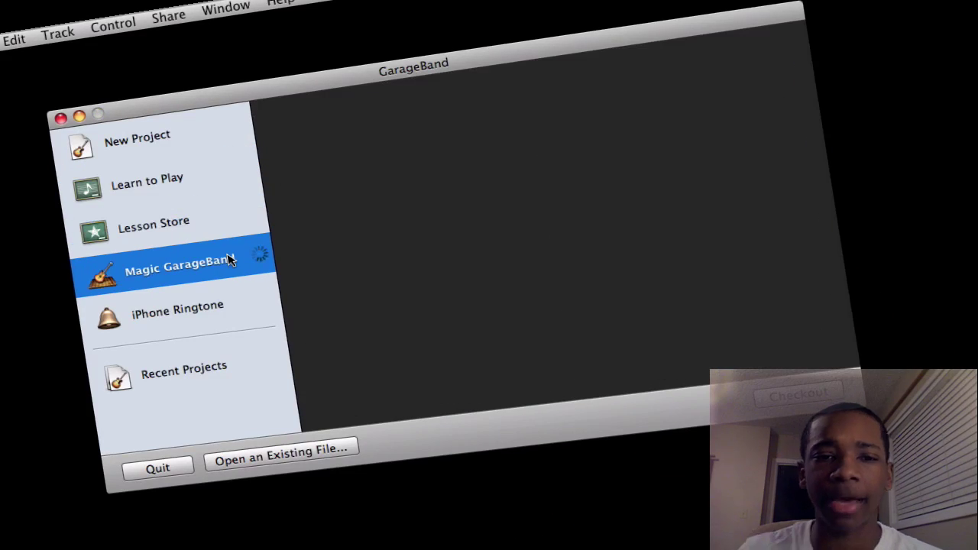
left_click(178, 128)
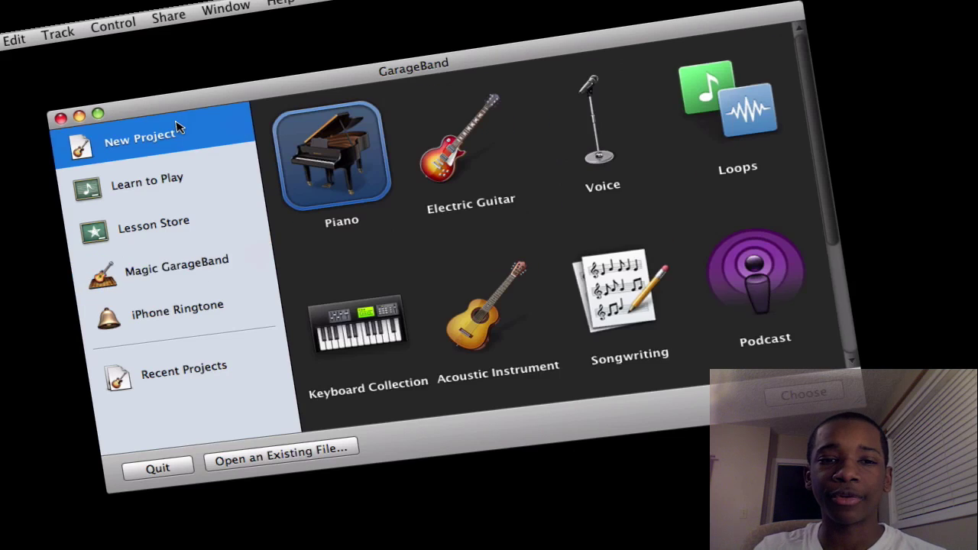
left_click(180, 307)
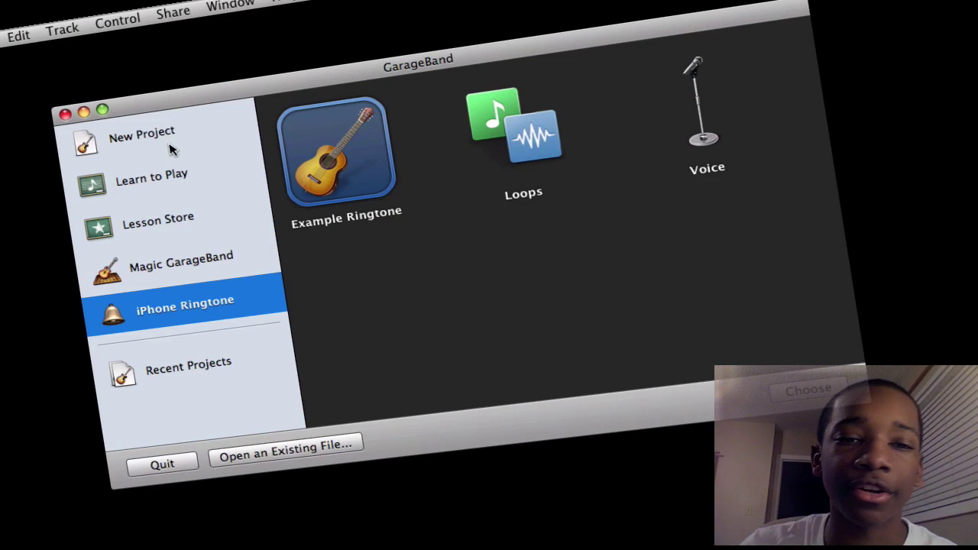
left_click(171, 149)
Create a new Piano project, Demo 1, with a Grand Piano track
scroll(364, 169, "down", 4)
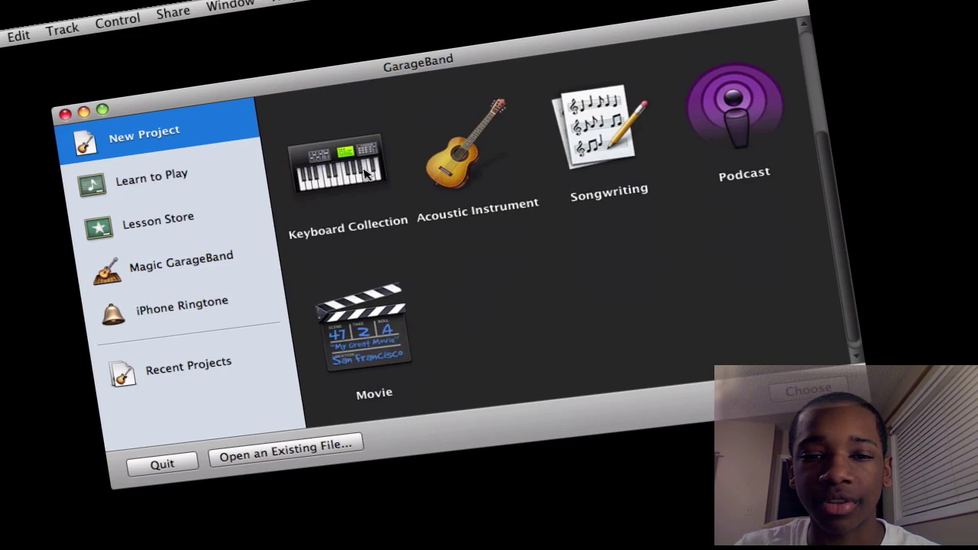
scroll(366, 174, "up", 3)
scroll(364, 173, "up", 1)
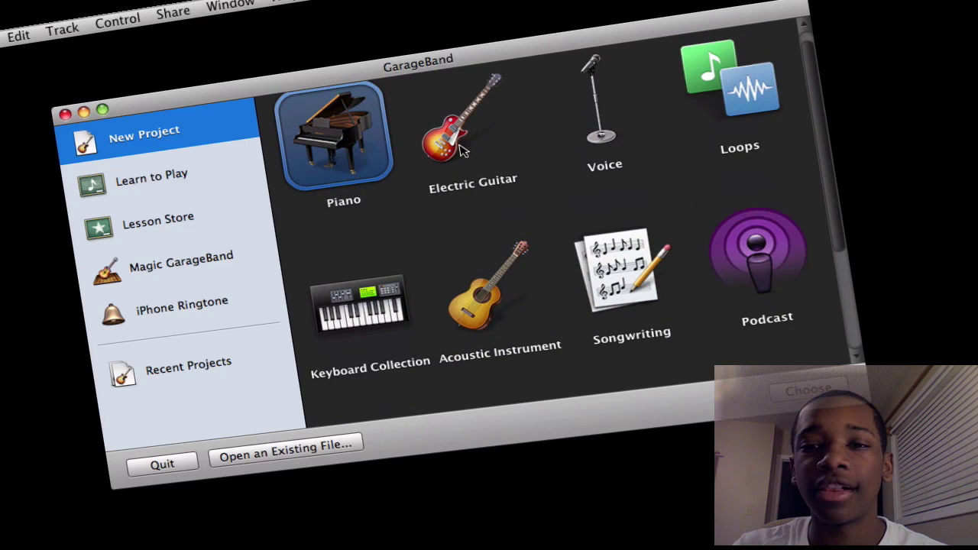
scroll(739, 220, "down", 3)
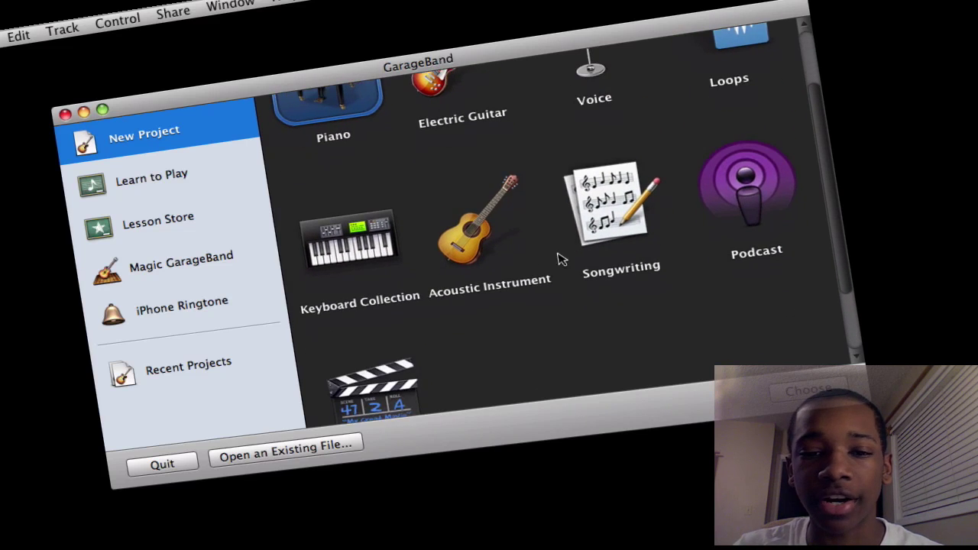
scroll(370, 327, "down", 2)
scroll(360, 323, "up", 4)
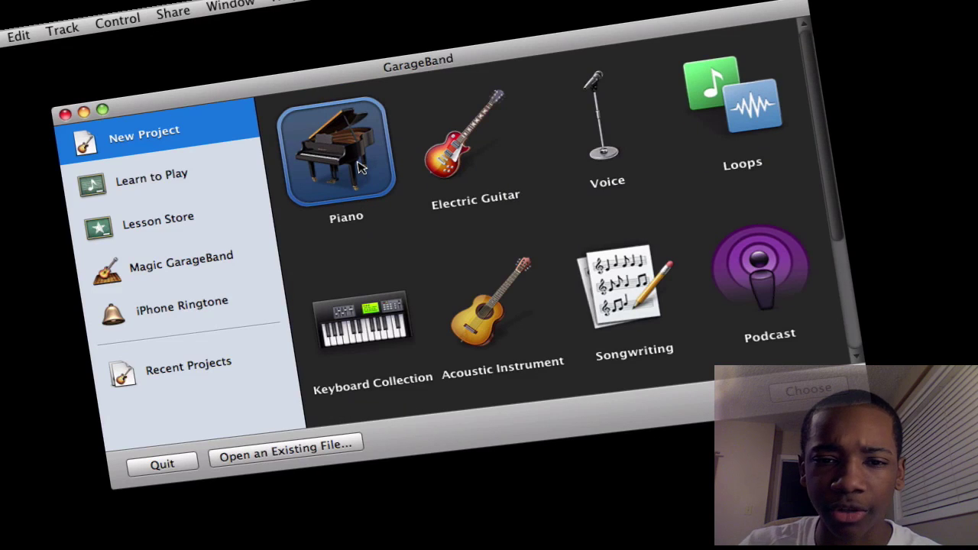
left_click(807, 390)
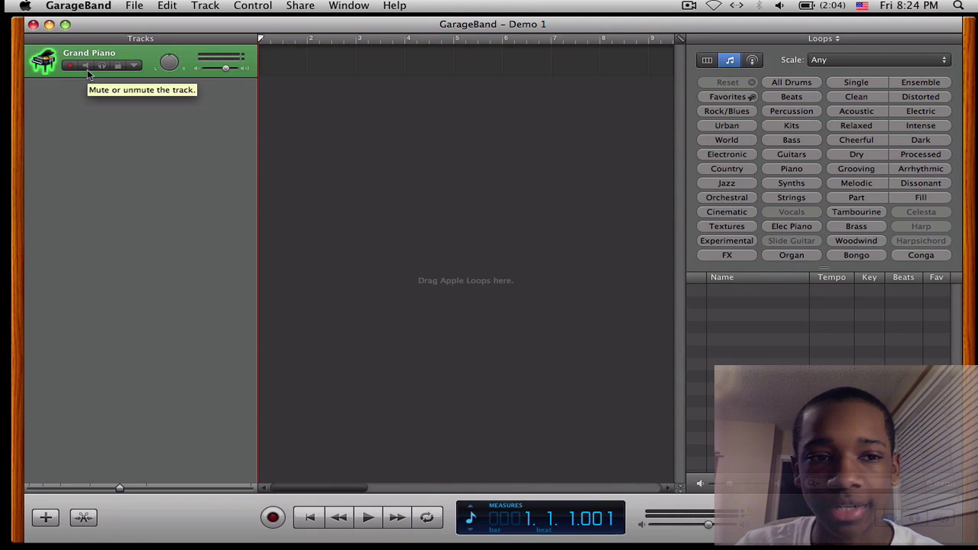
Briefly play the song, filter loops to Bass, and preview 80s Dance Bass Synth and Alternative Rock Bass
key("space")
key("space")
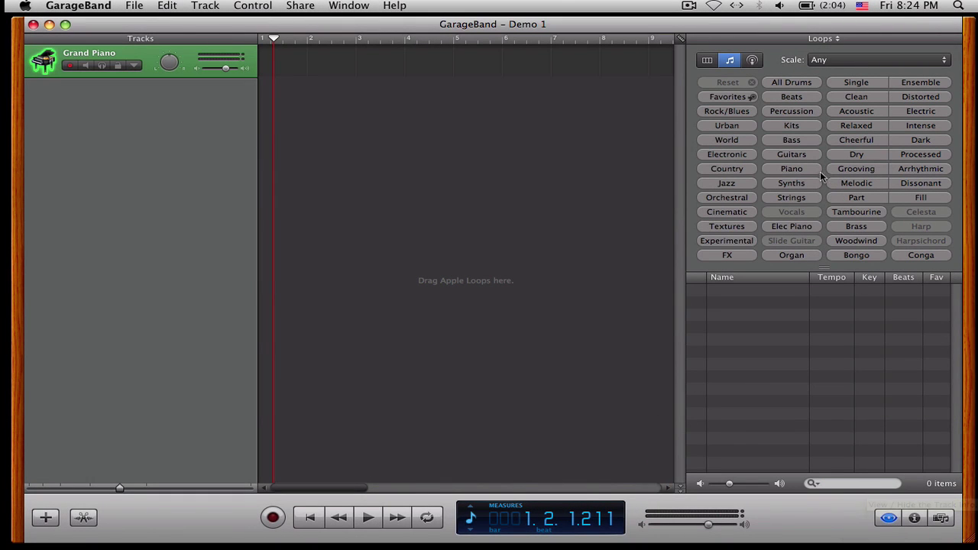
left_click(795, 141)
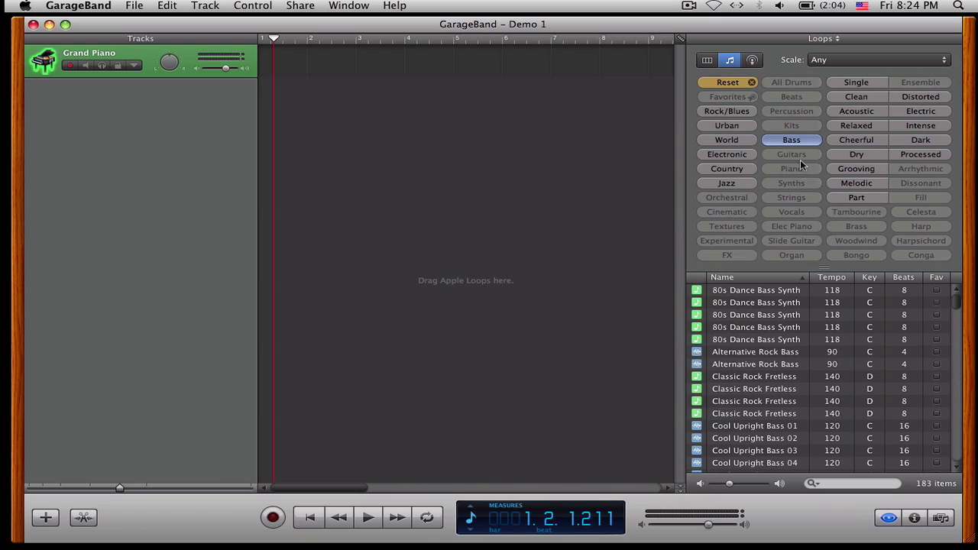
left_click(793, 316)
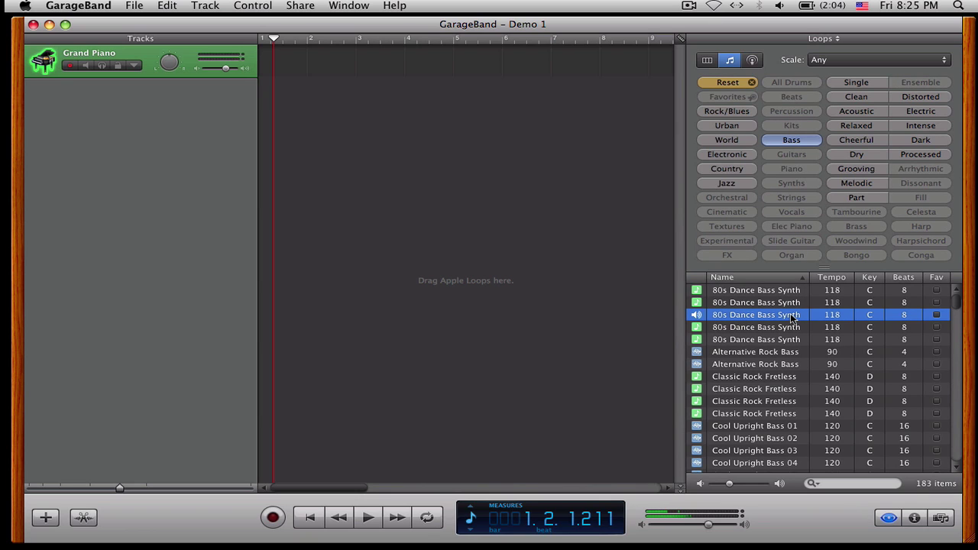
key("XF86AudioLowerVolume")
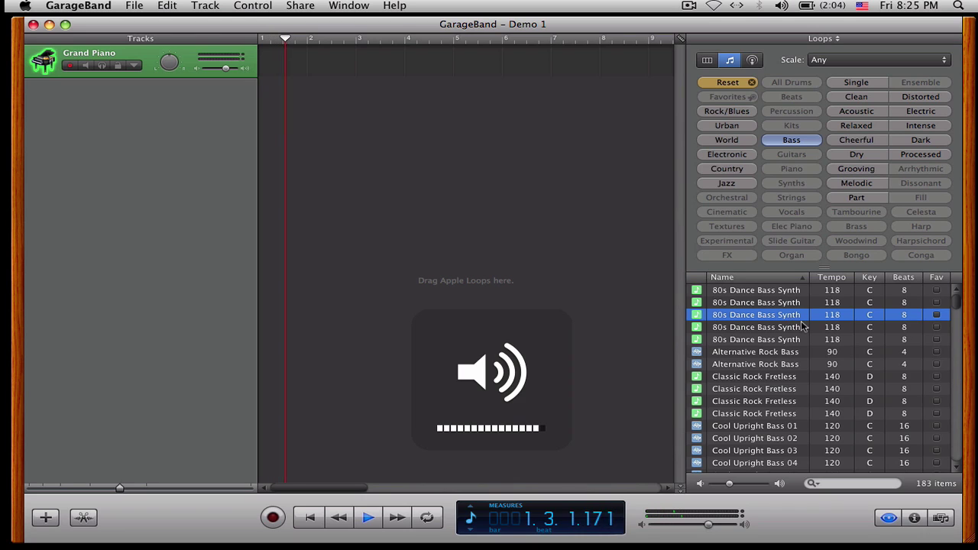
left_click(821, 351)
left_click(821, 352)
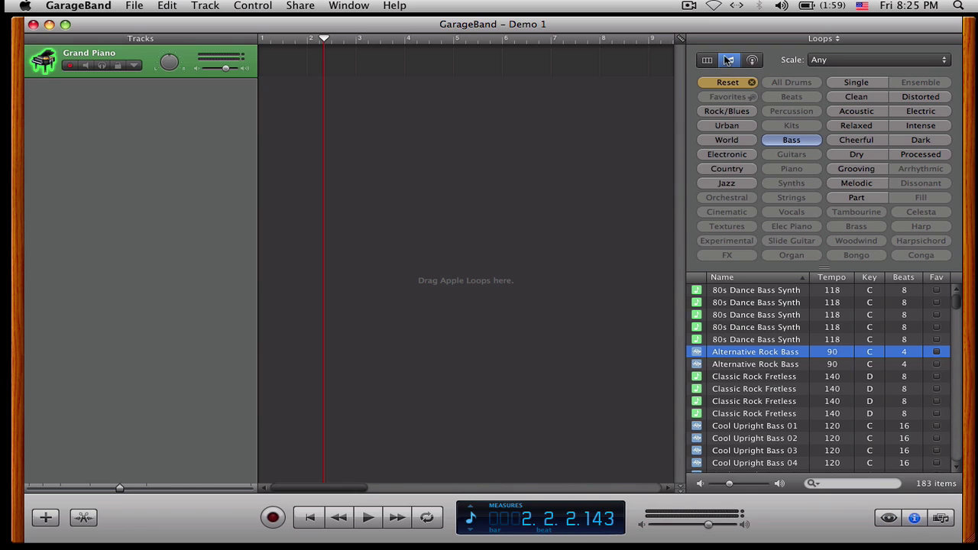
Change the track's instrument to the Hip Hop Kit from Drum Kits
key("super+i")
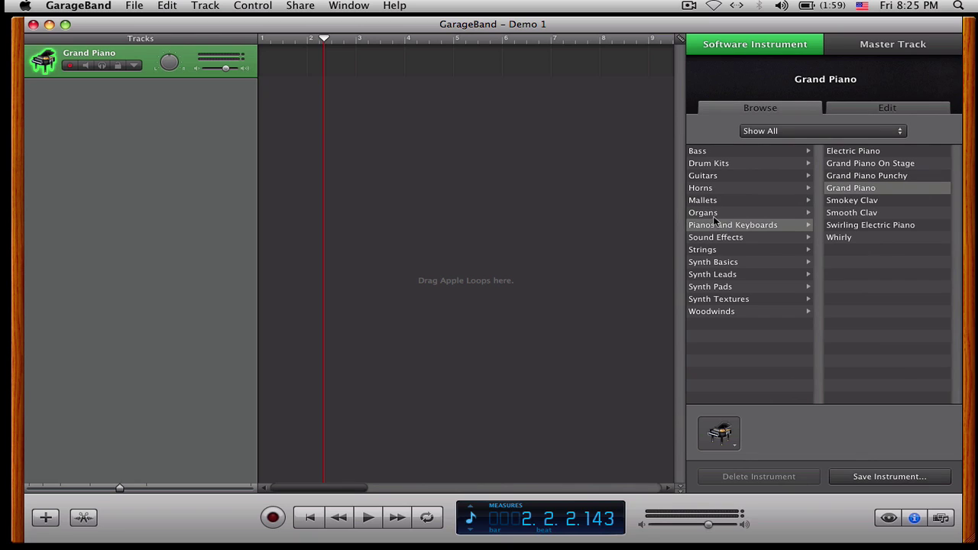
left_click(713, 167)
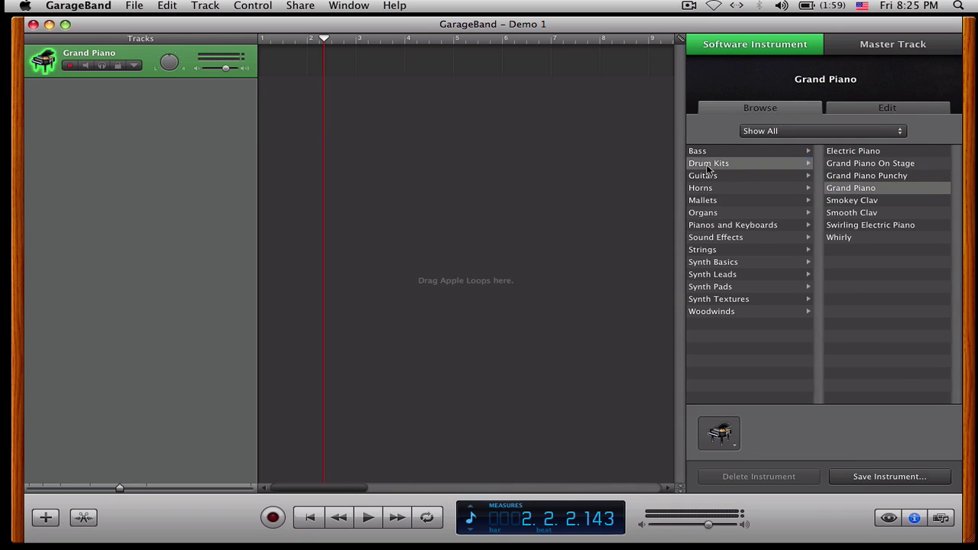
left_click(843, 165)
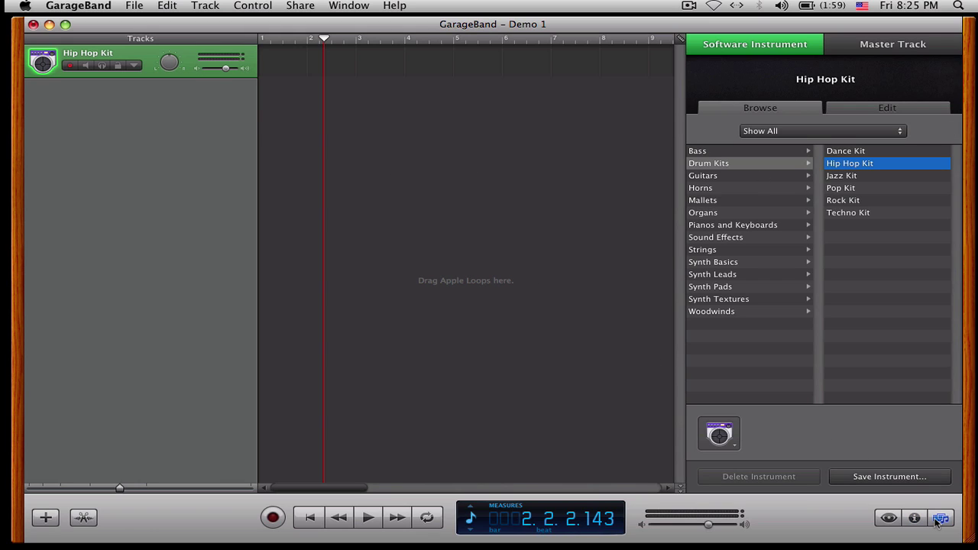
Browse the 604 iTunes audio items in the Media Browser
left_click(940, 519)
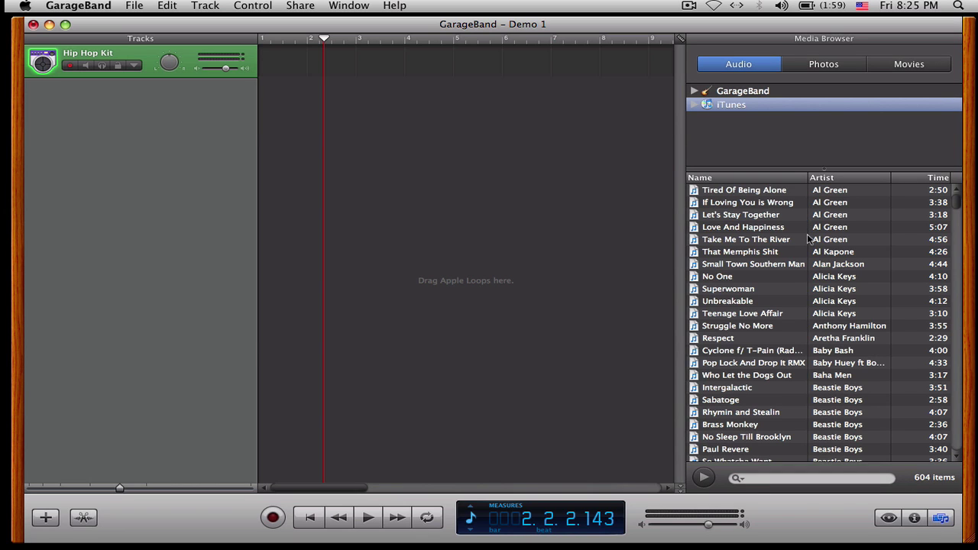
scroll(807, 239, "down", 4)
scroll(807, 239, "up", 4)
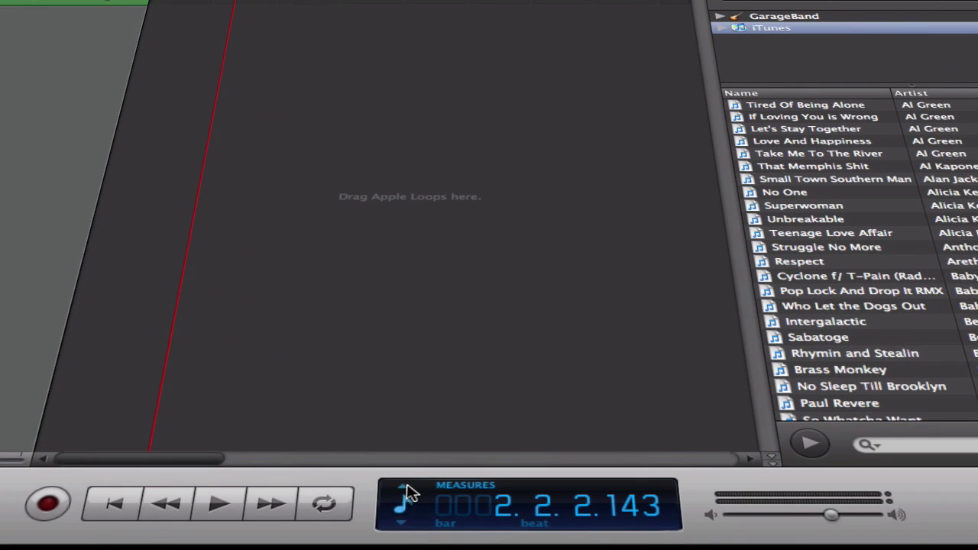
Switch the display to elapsed time, then to key and tempo, and toggle the note editor
left_click(405, 491)
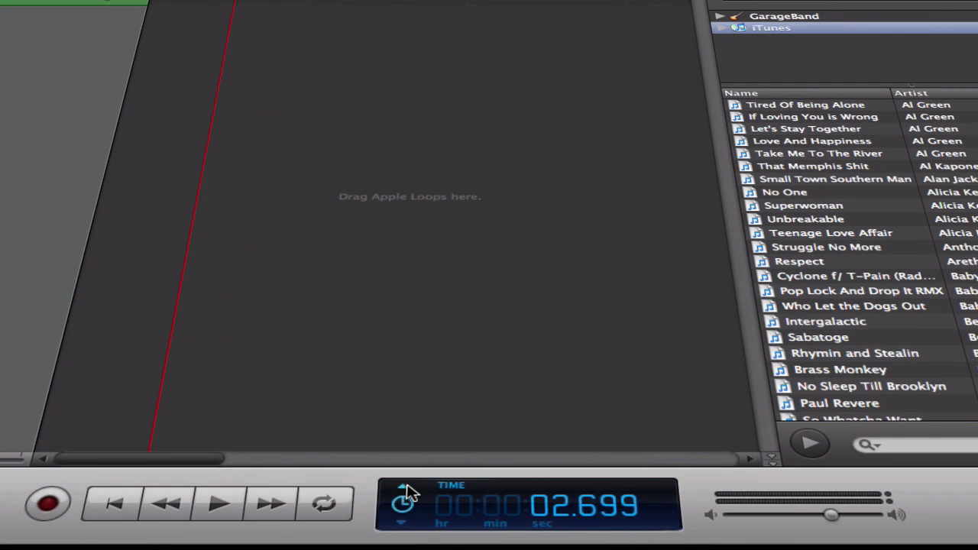
left_click(406, 493)
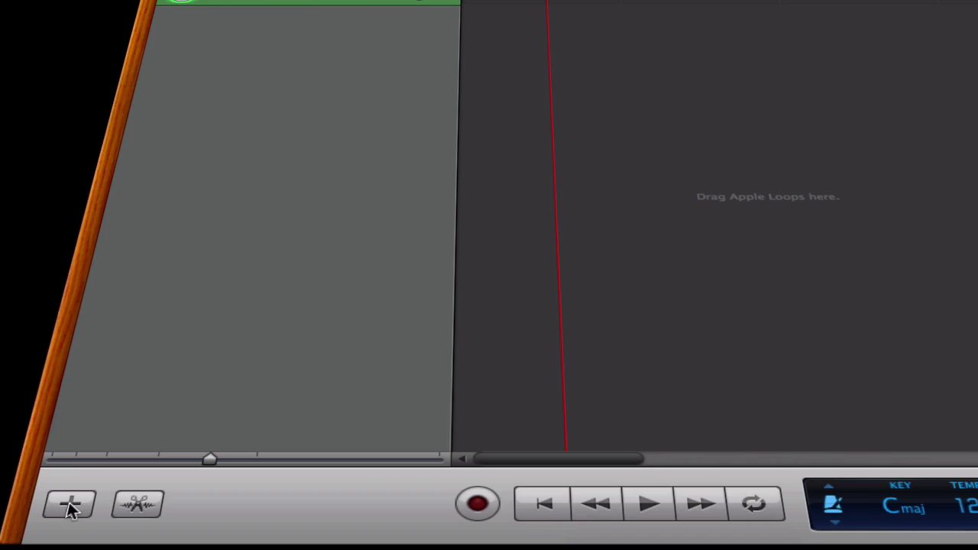
left_click(139, 508)
left_click(139, 507)
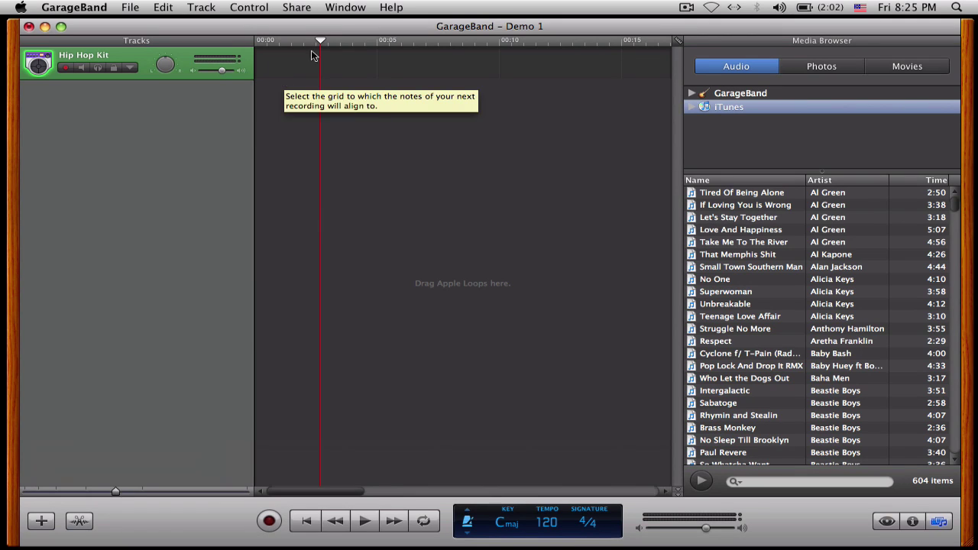
Bring up the Keyboard window, switch it to Musical Typing and reposition it
left_click(340, 8)
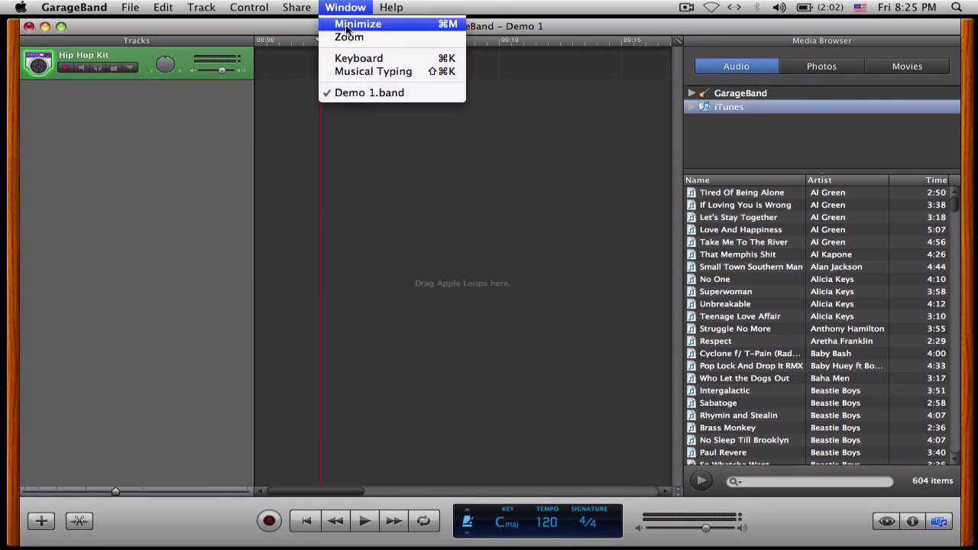
left_click(373, 62)
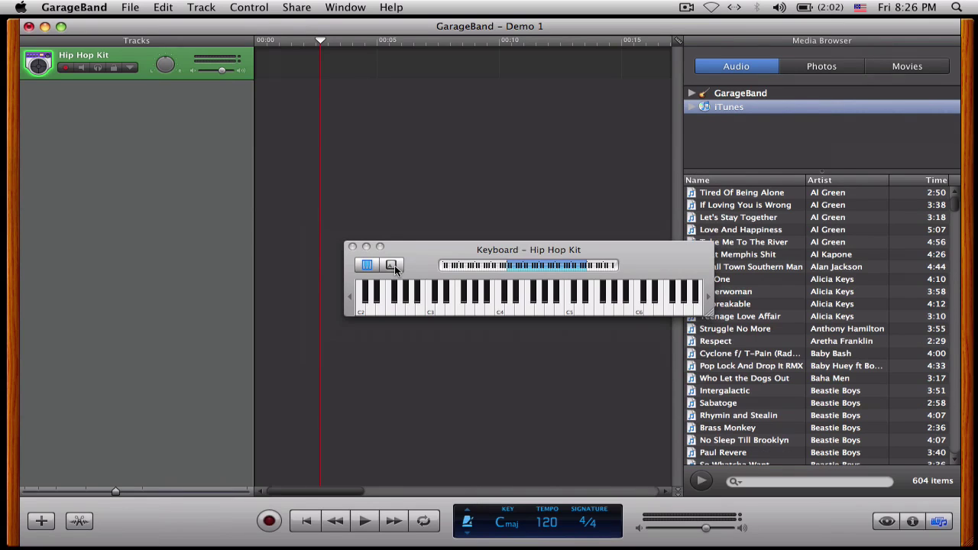
left_click(391, 265)
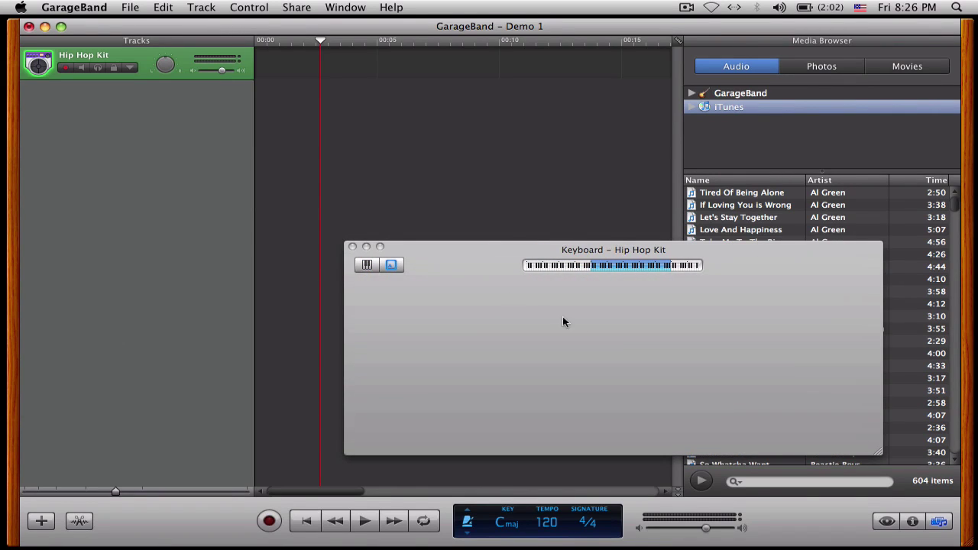
left_click_drag(720, 259, 603, 227)
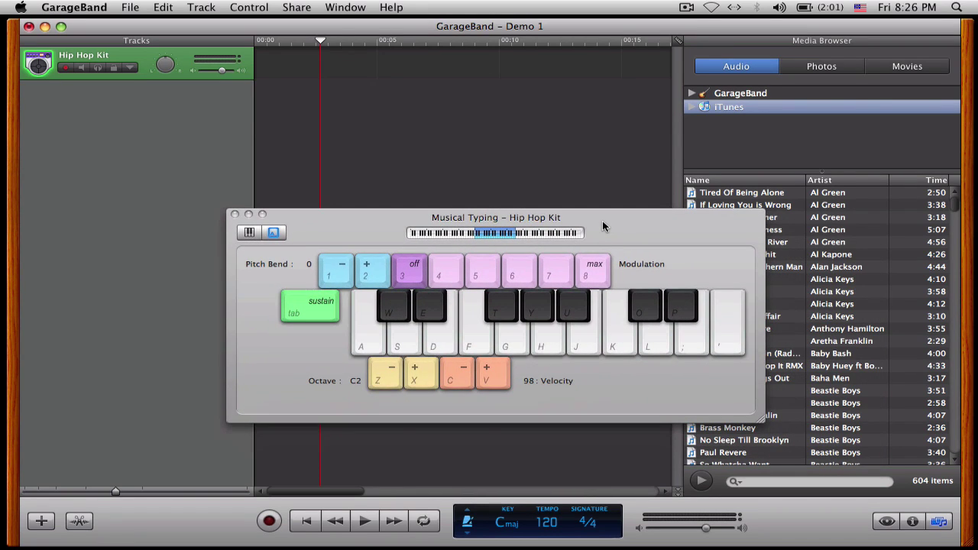
key("XF86AudioRaiseVolume")
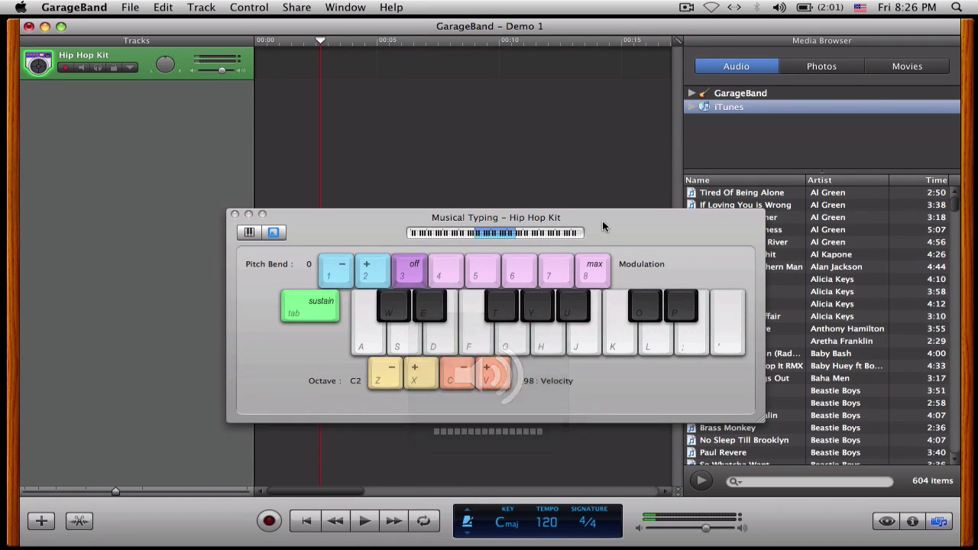
Play Hip Hop Kit drum sounds with the A, L, H, Y and T keys
key("a")
key("l")
key("h")
key("y")
key("t")
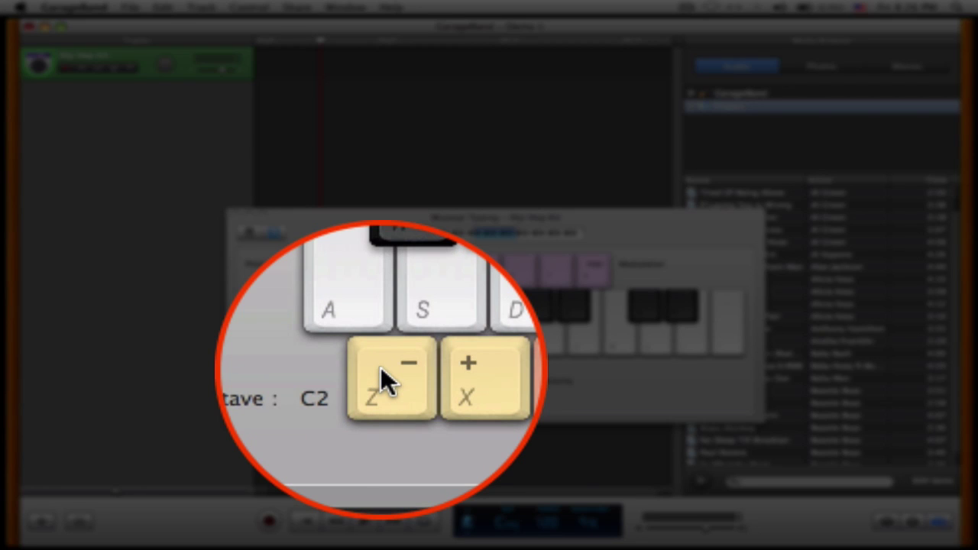
Lower the Musical Typing octave to C0 and play a sequence of drum sounds
left_click(382, 374)
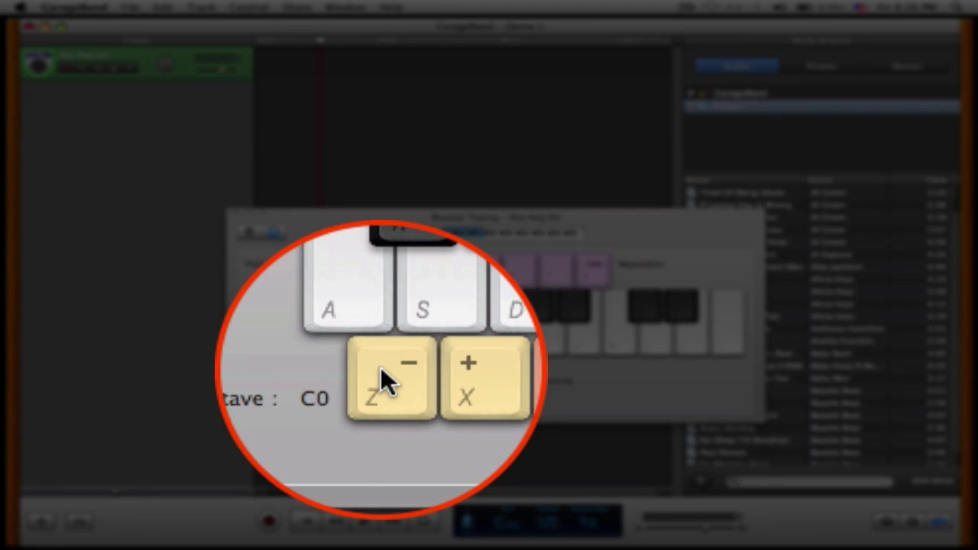
left_click(381, 374)
key("a")
key("k")
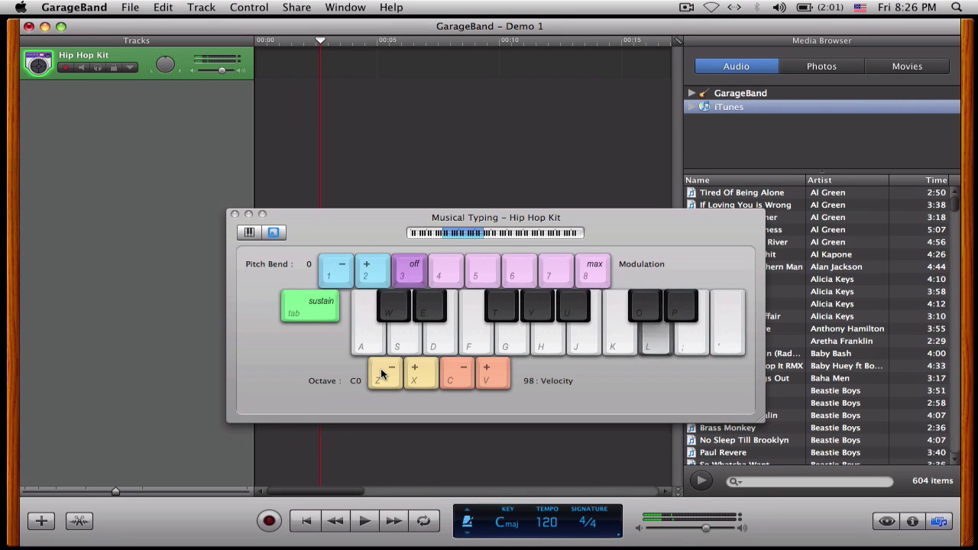
key("s")
key("s")
key("l")
key("w")
key("e")
key("e")
key("l")
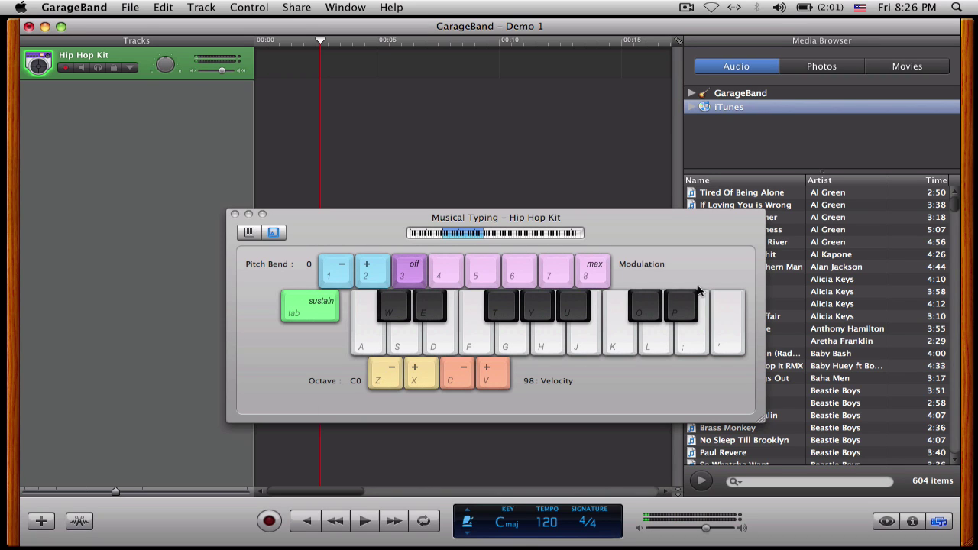
Toggle the Loop Browser and Track Info panes, then close Musical Typing
left_click(891, 520)
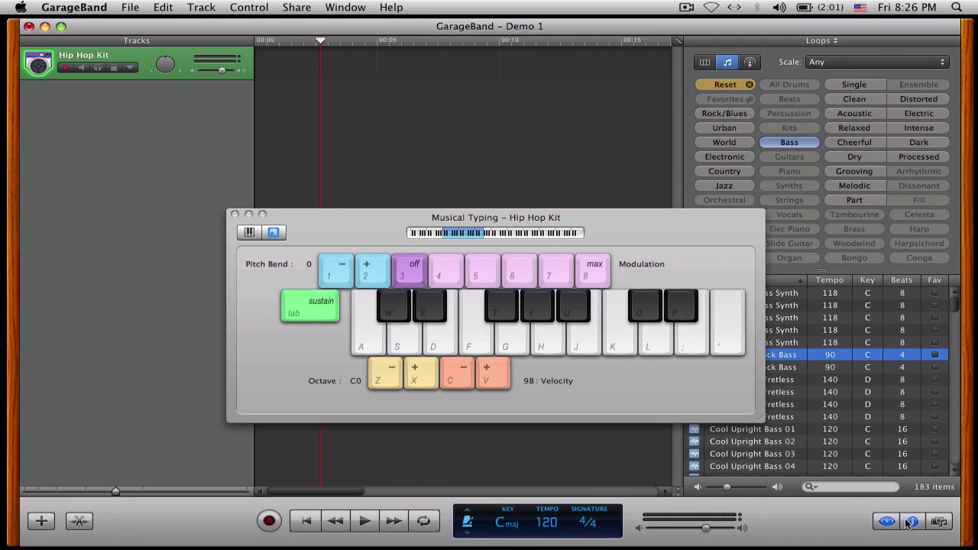
left_click(911, 521)
left_click_drag(668, 235, 571, 224)
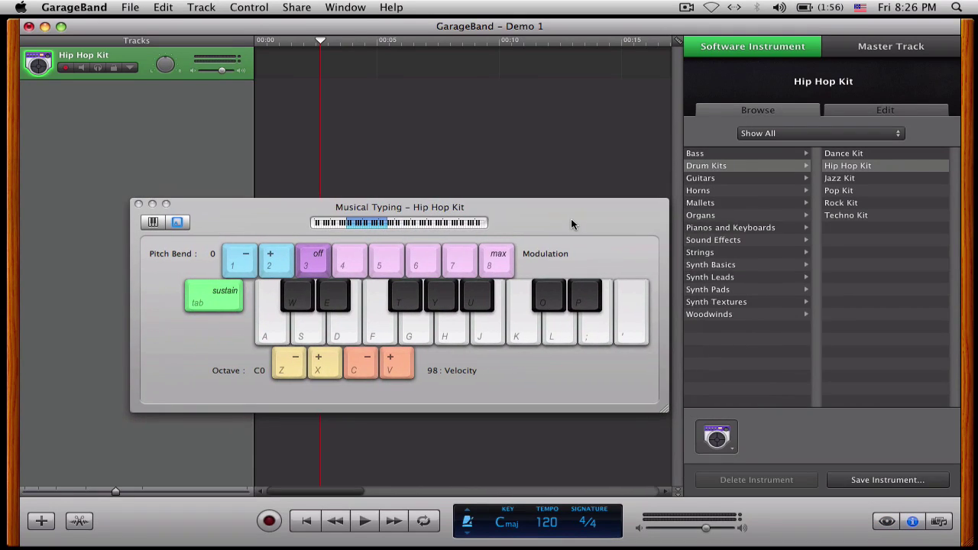
left_click(139, 204)
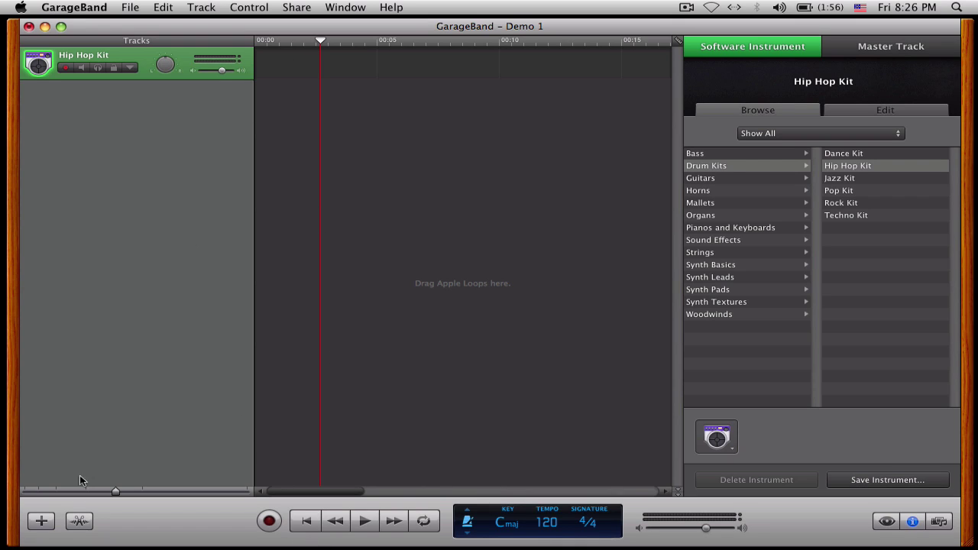
left_click(42, 519)
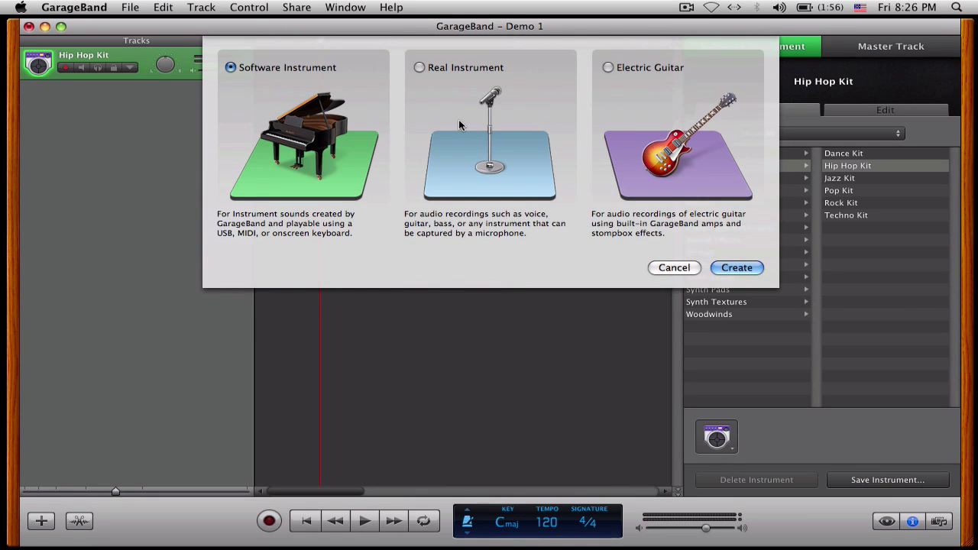
left_click(660, 140)
left_click(519, 76)
left_click(359, 73)
left_click(672, 267)
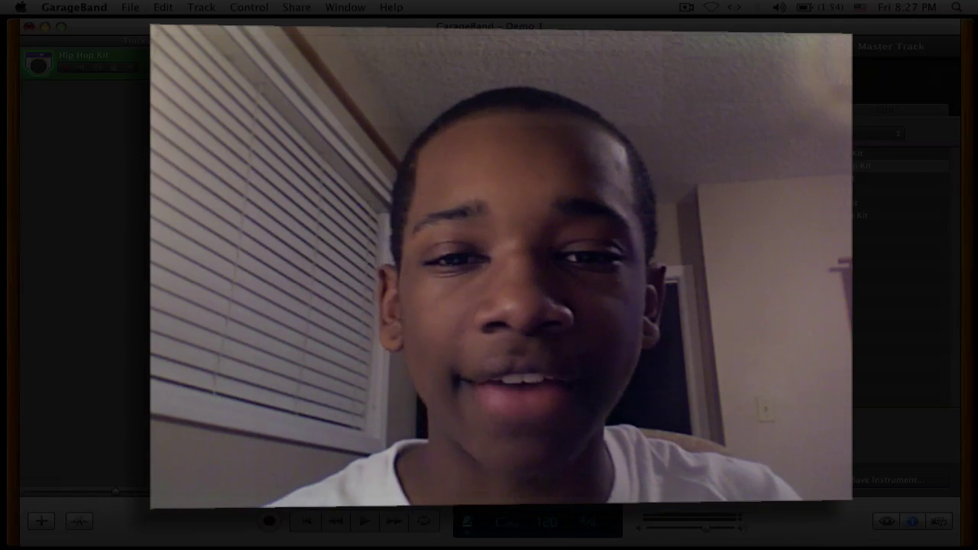
Close Demo 1 and view all eight tracks of the Demo project without the score editor
key("super+w")
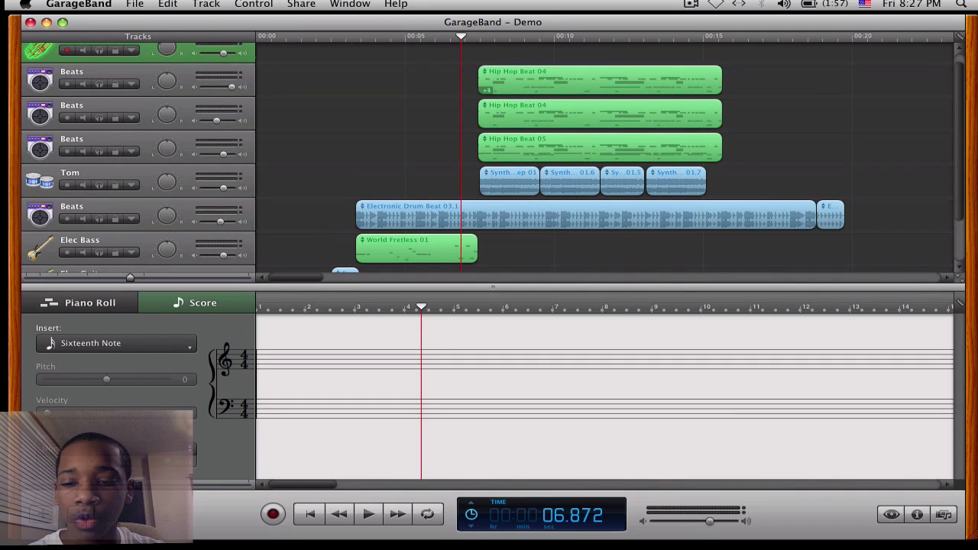
key("super+e")
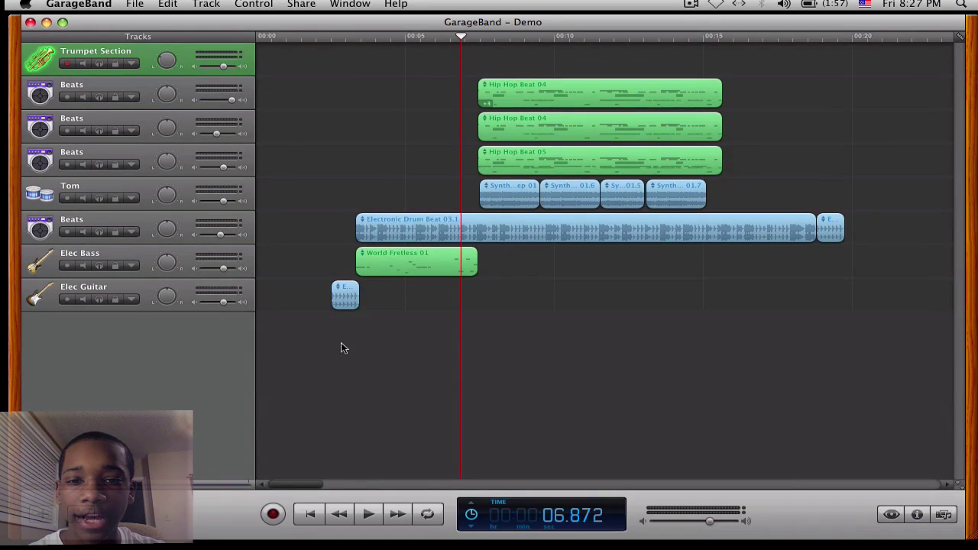
scroll(341, 342, "right", 3)
scroll(341, 343, "left", 2)
scroll(341, 331, "left", 2)
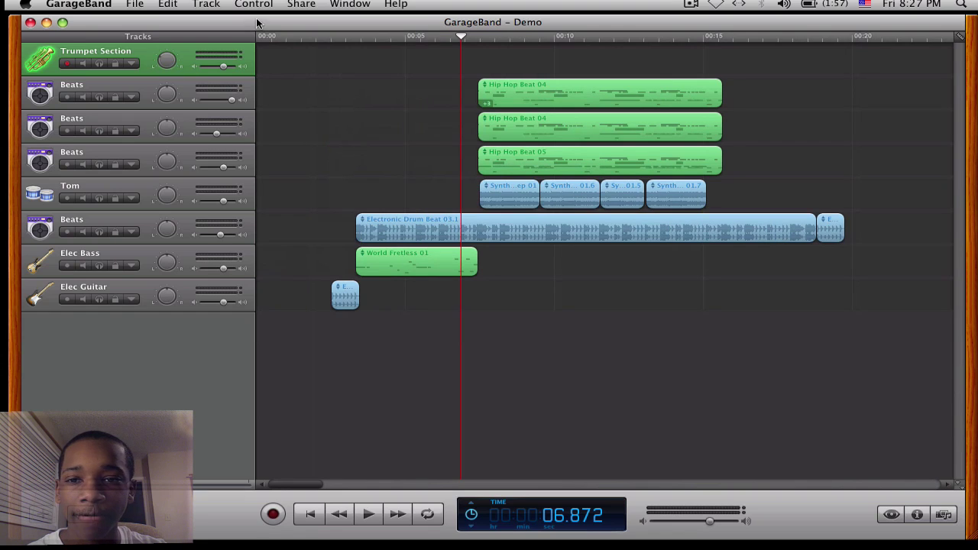
Play the Demo song from 0:00
left_click(258, 38)
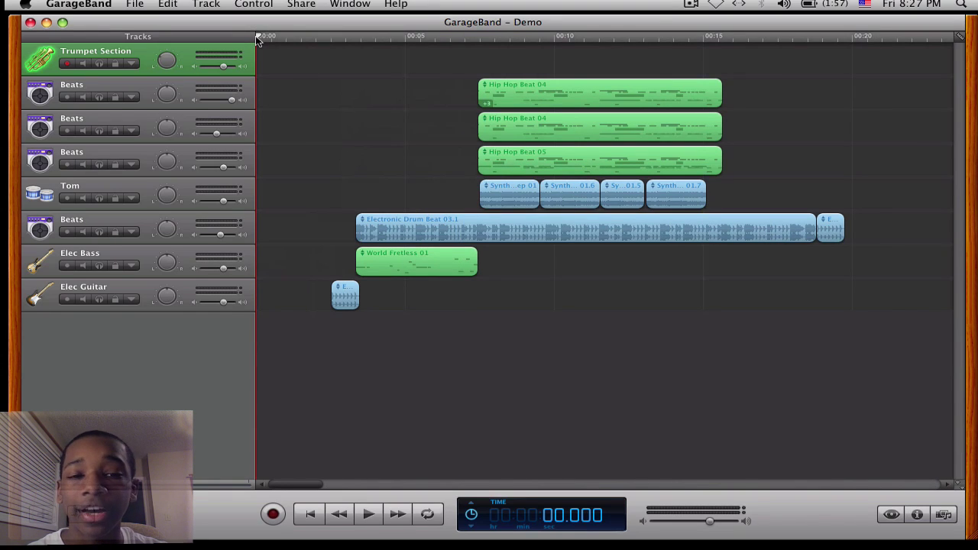
key("XF86AudioRaiseVolume")
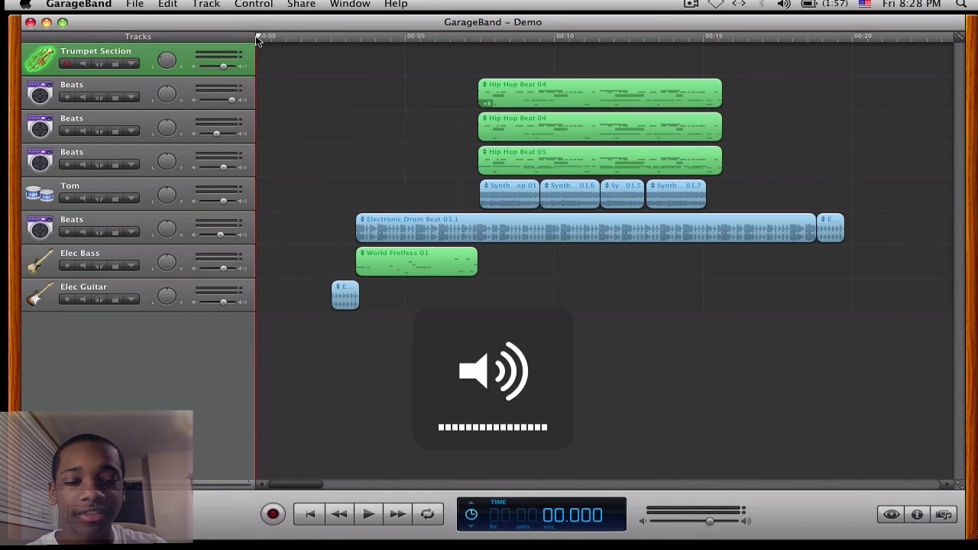
key("space")
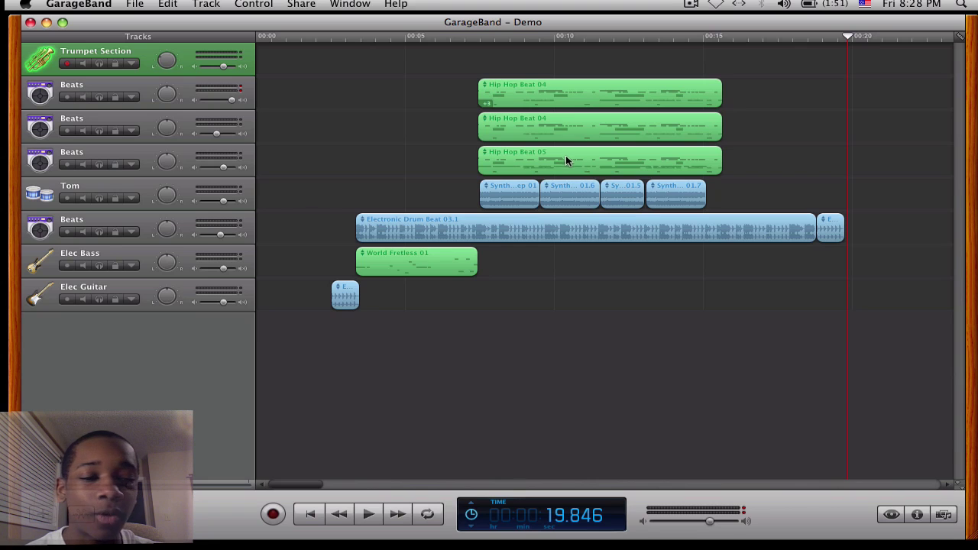
Preview drum-kit loops and place the distorted Effected Drum Kit 13 loop after the guitar clip
left_click(891, 515)
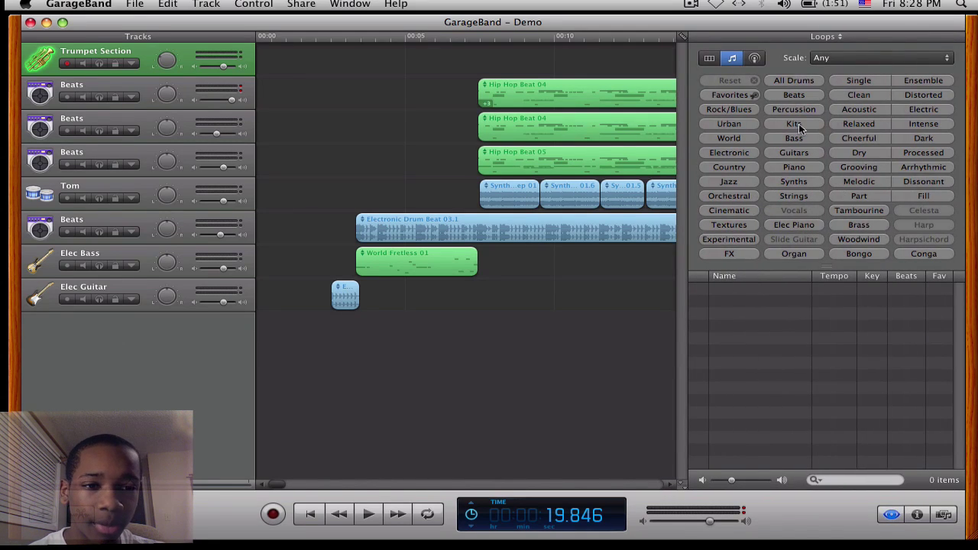
left_click(799, 125)
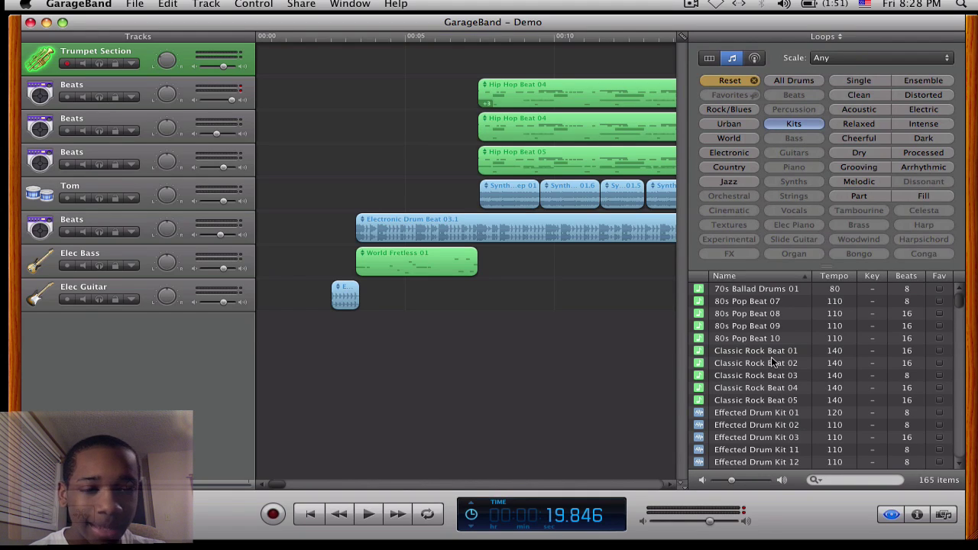
mouse_move(773, 363)
left_mouse_down()
mouse_move(595, 351)
mouse_move(783, 372)
left_mouse_up()
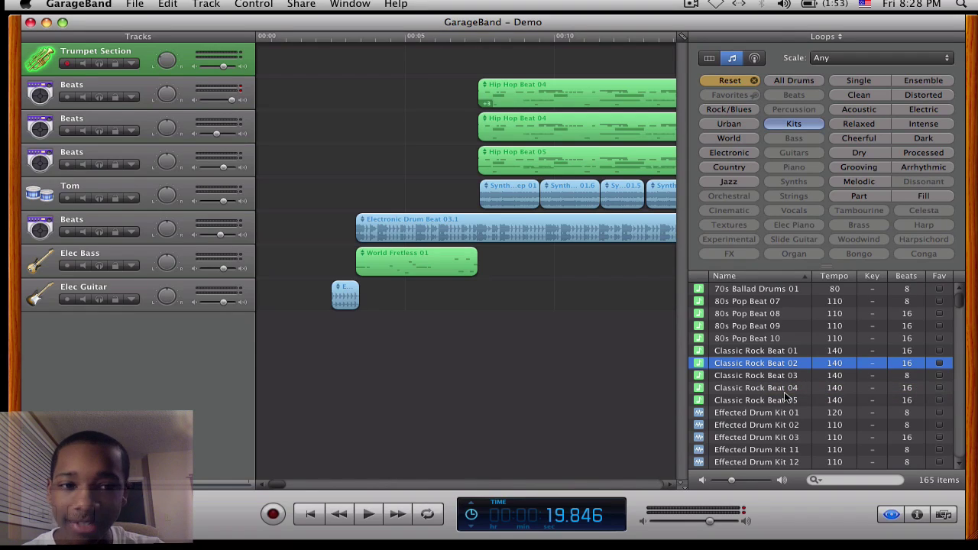
left_click(902, 95)
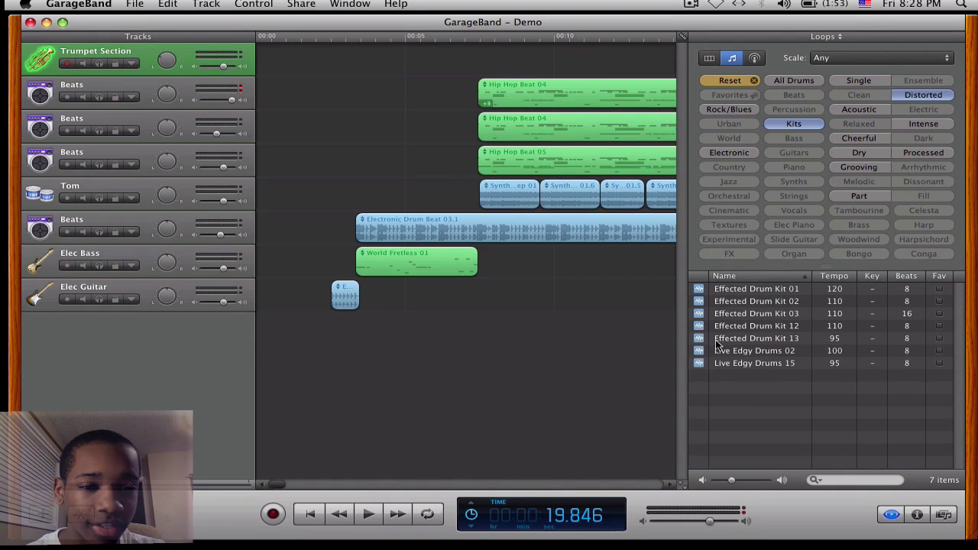
left_click_drag(718, 341, 412, 298)
left_click(390, 44)
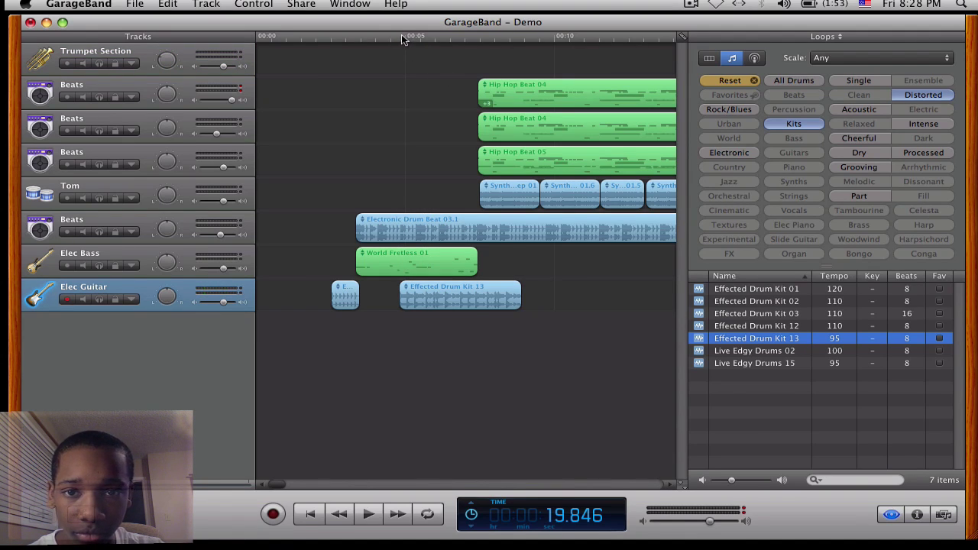
Play from about 4.9 seconds, then delete the Effected Drum Kit 13 region
left_click(403, 39)
key("space")
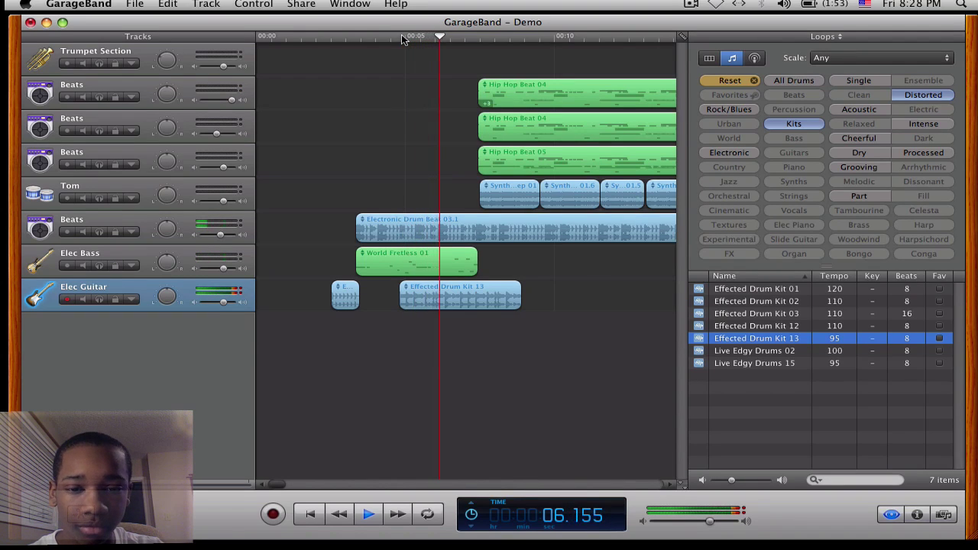
key("space")
left_click(506, 301)
key("Delete")
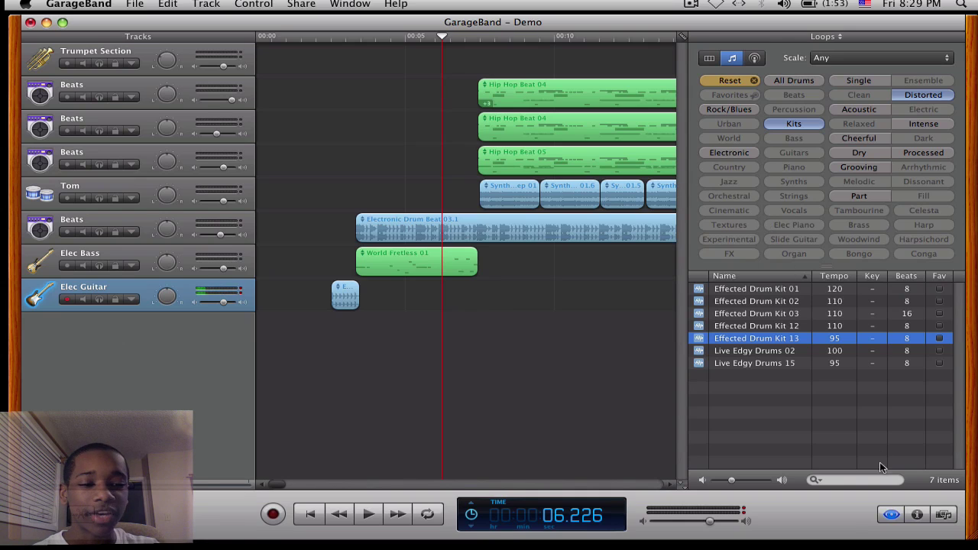
Hide the loop browser and delete the Trumpet Section track
left_click(893, 514)
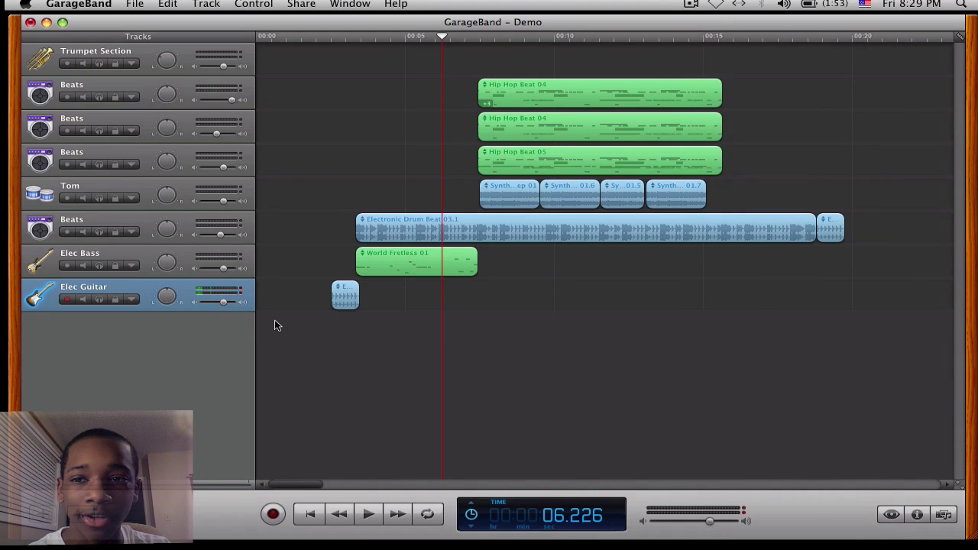
left_click(125, 47)
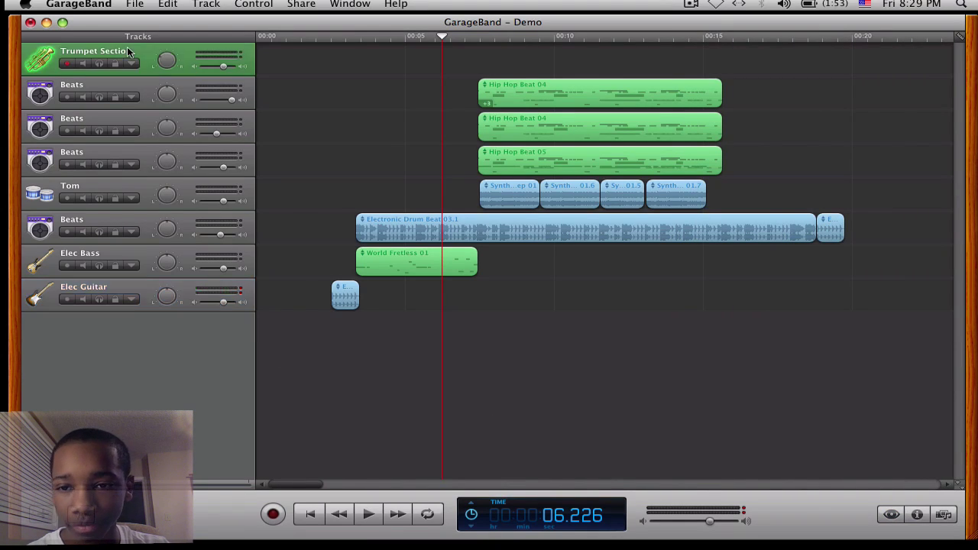
key("super+BackSpace")
Add a new Real Instrument track, No Effects, and close the info pane
key("super+alt+n")
left_click(484, 90)
left_click(692, 263)
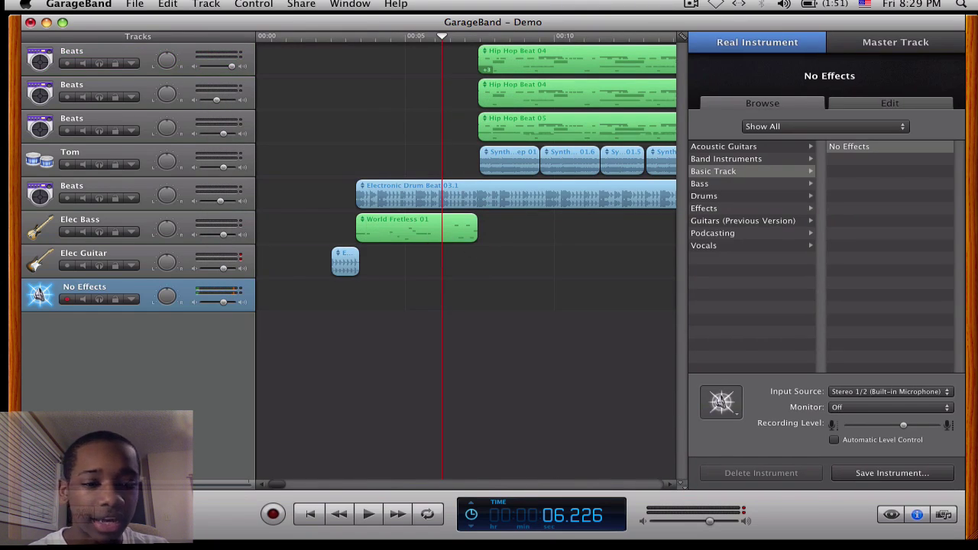
left_click(917, 517)
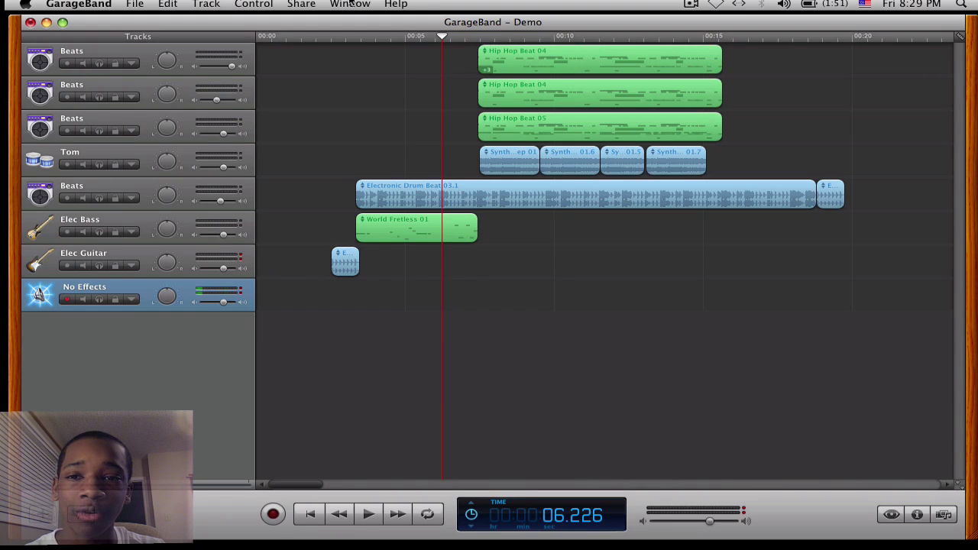
Look through the Share menu options, then close the menu
left_click(297, 4)
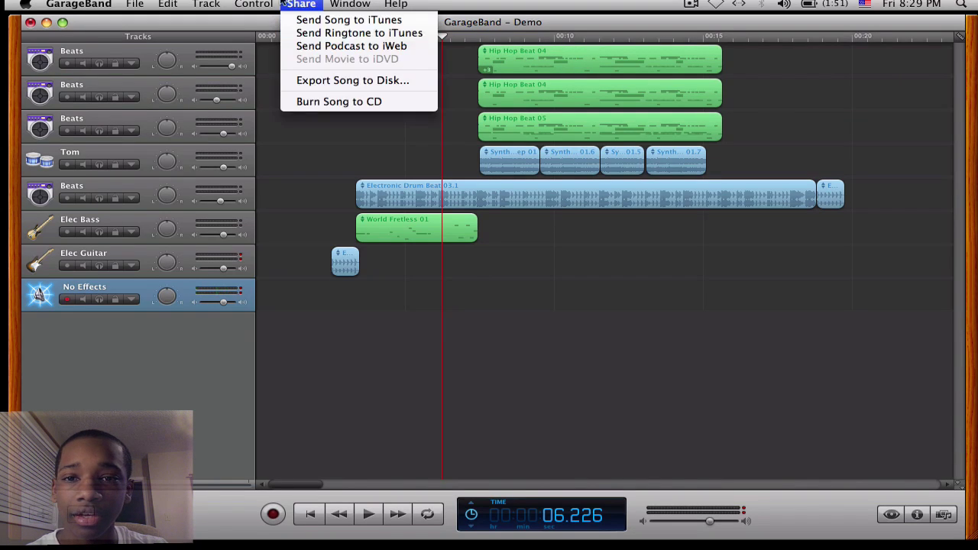
mouse_move(266, 4)
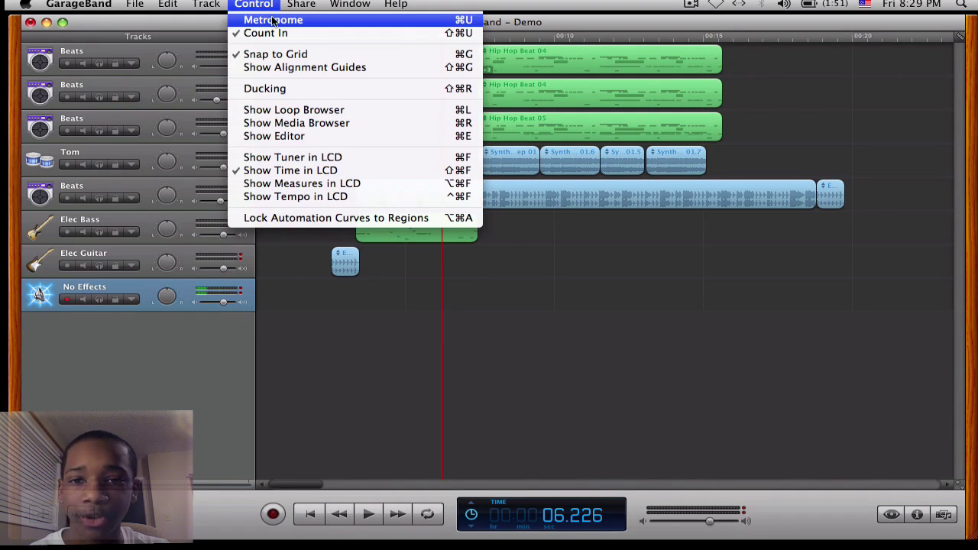
left_click(411, 322)
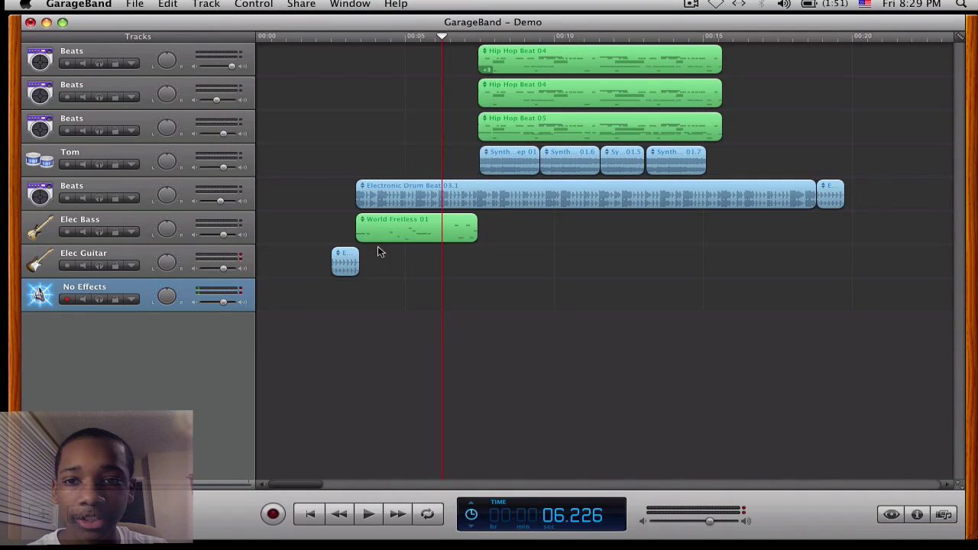
Record a vocal take at the song start on the No Effects track and play it back
left_click(259, 38)
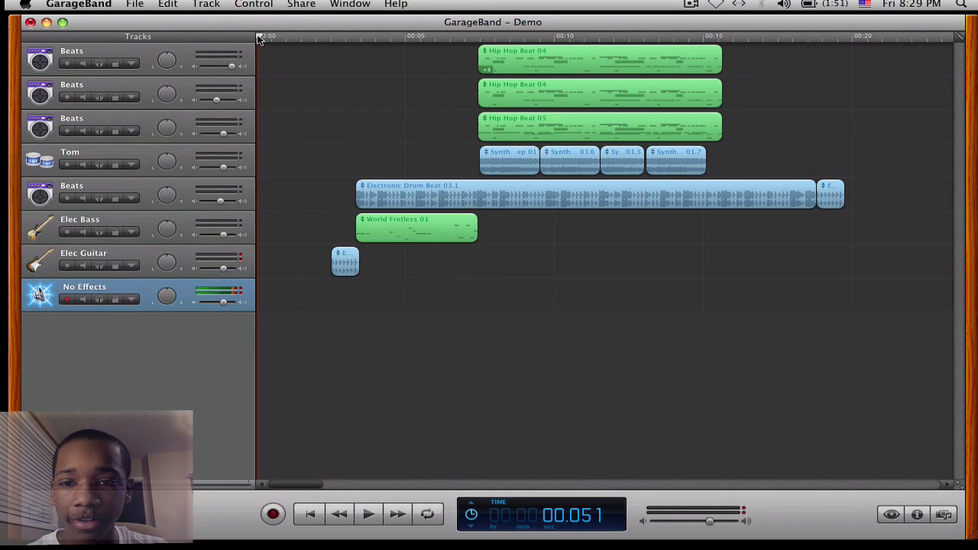
left_click(277, 517)
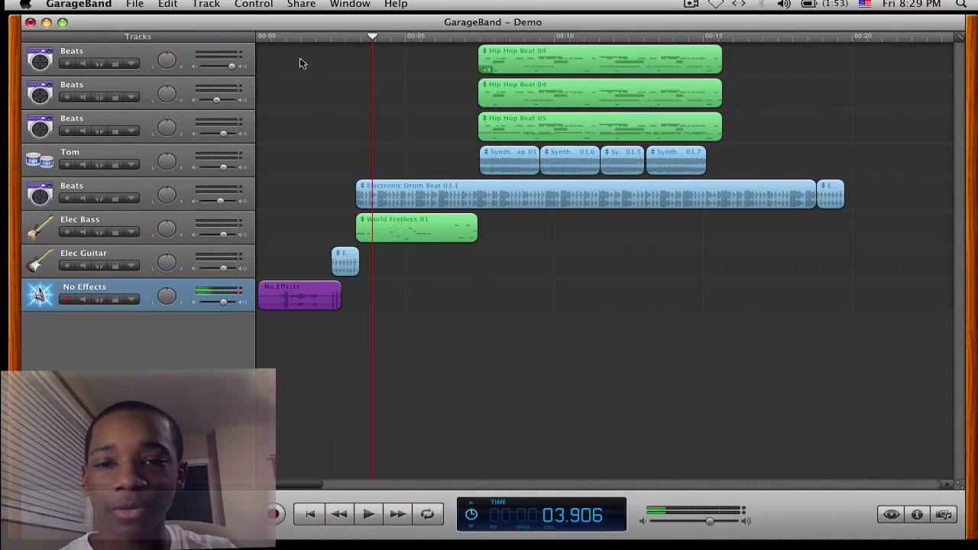
left_click(261, 35)
key("space")
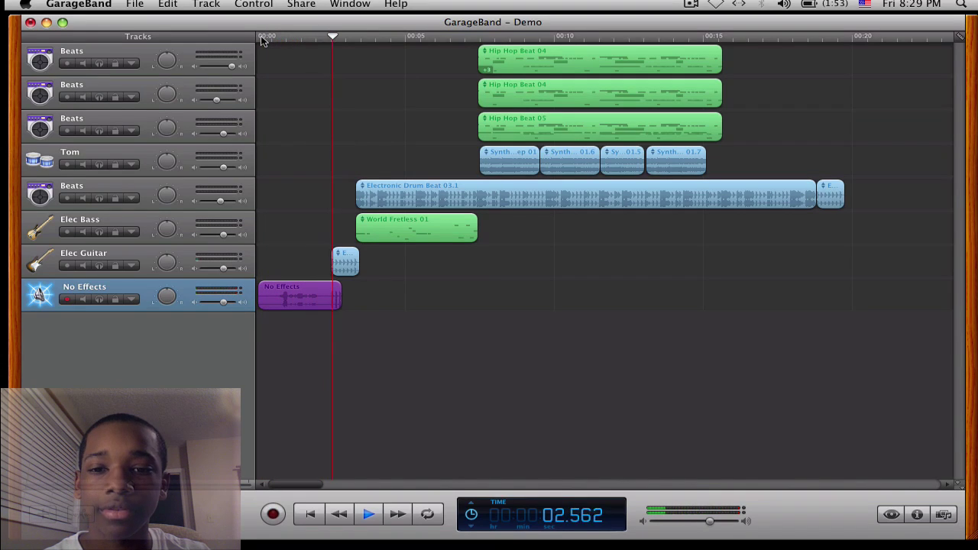
key("space")
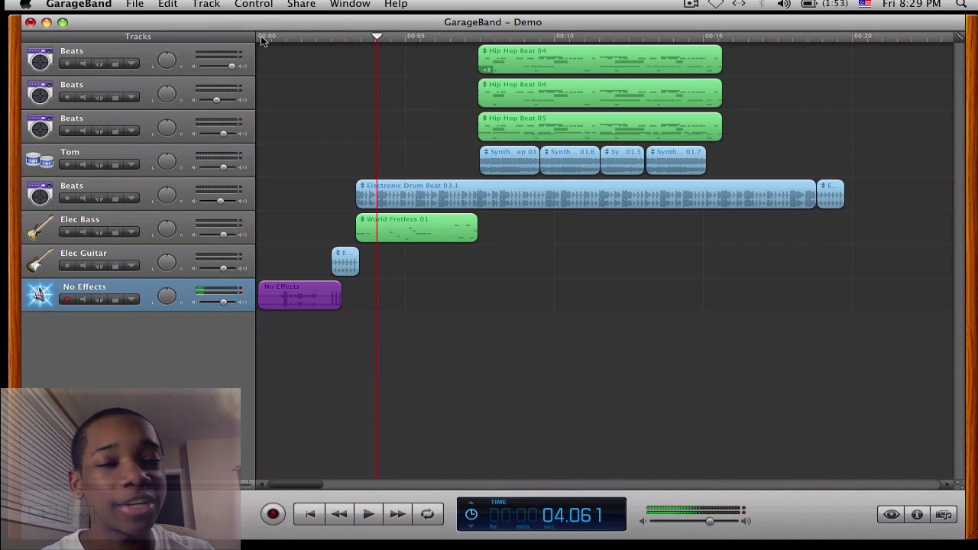
double_click(309, 300)
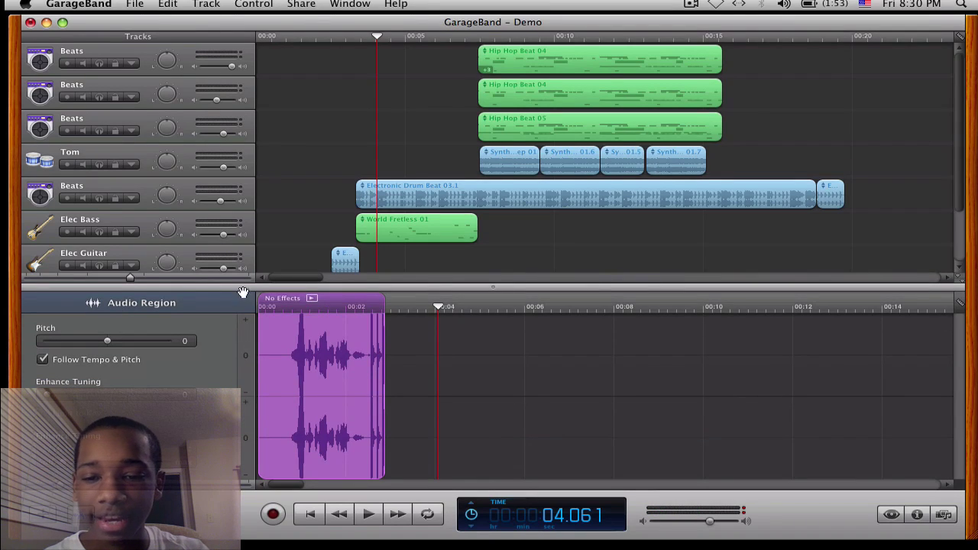
key("super+e")
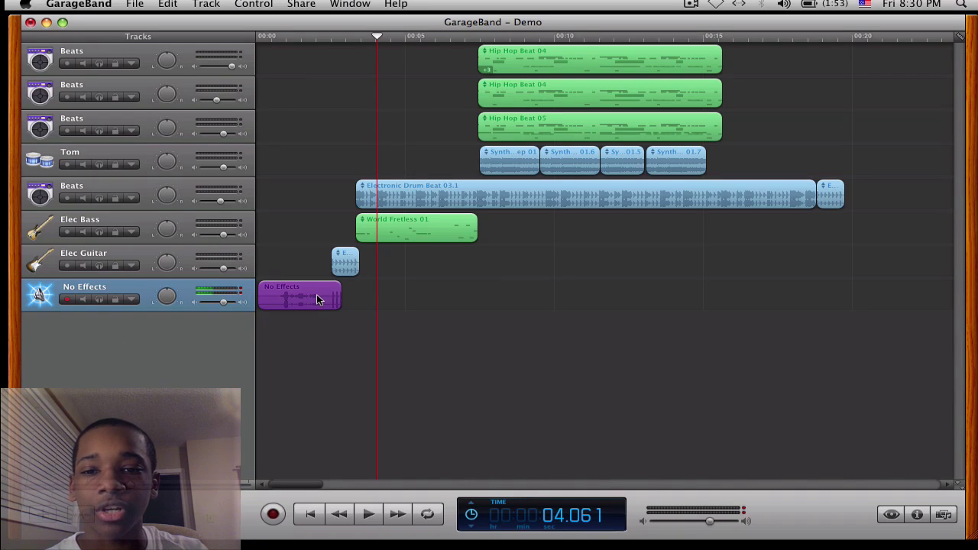
left_click(302, 35)
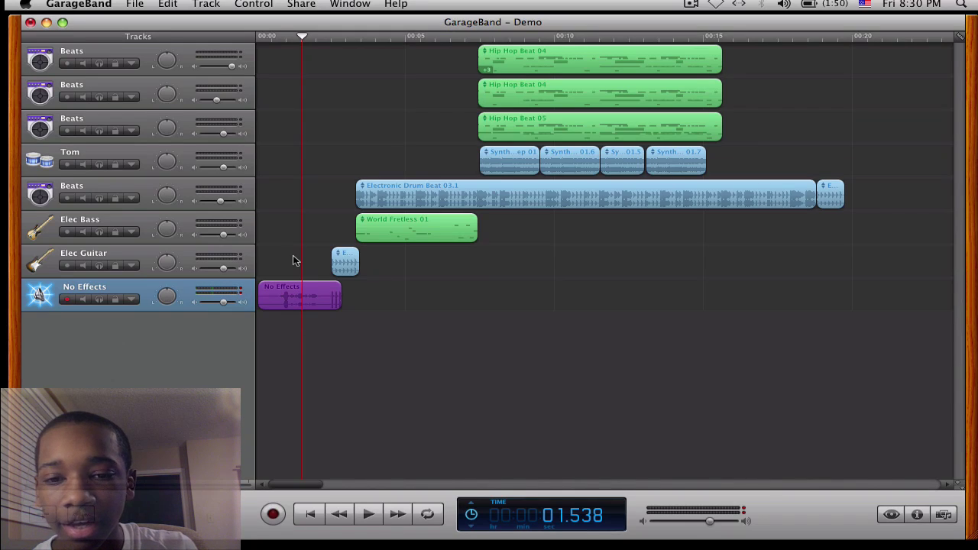
key("super+t")
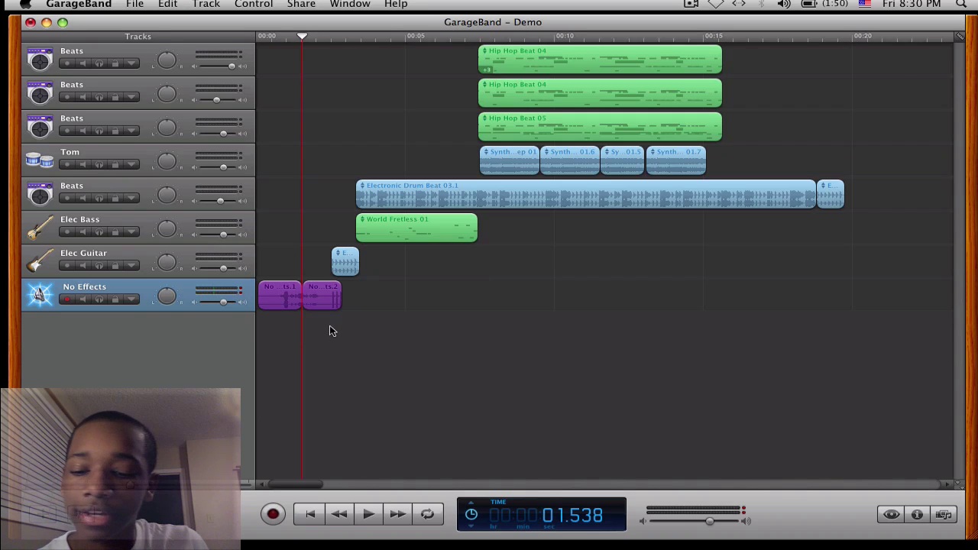
key("super+z")
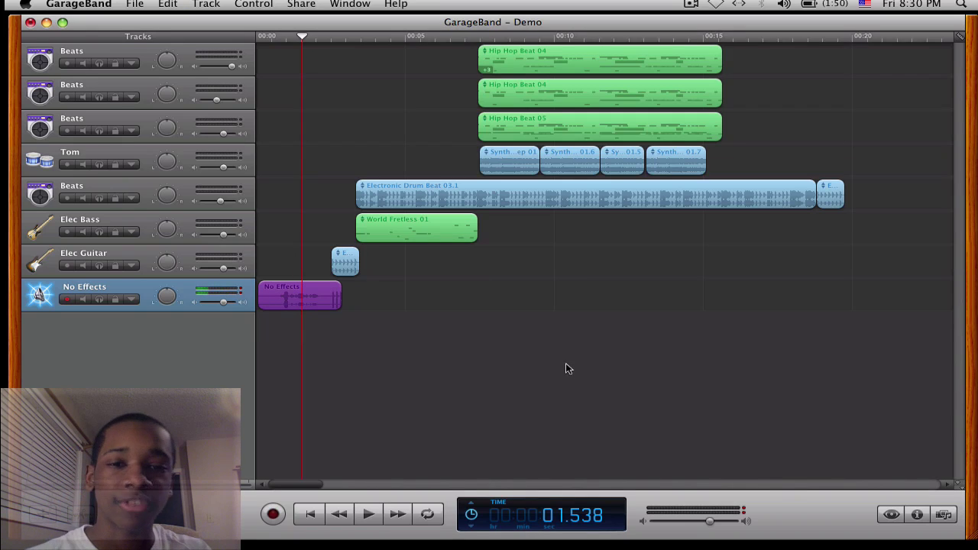
Apply the Vocal Reflection preset from the Vocals list in Track Info to the vocal track
left_click(917, 515)
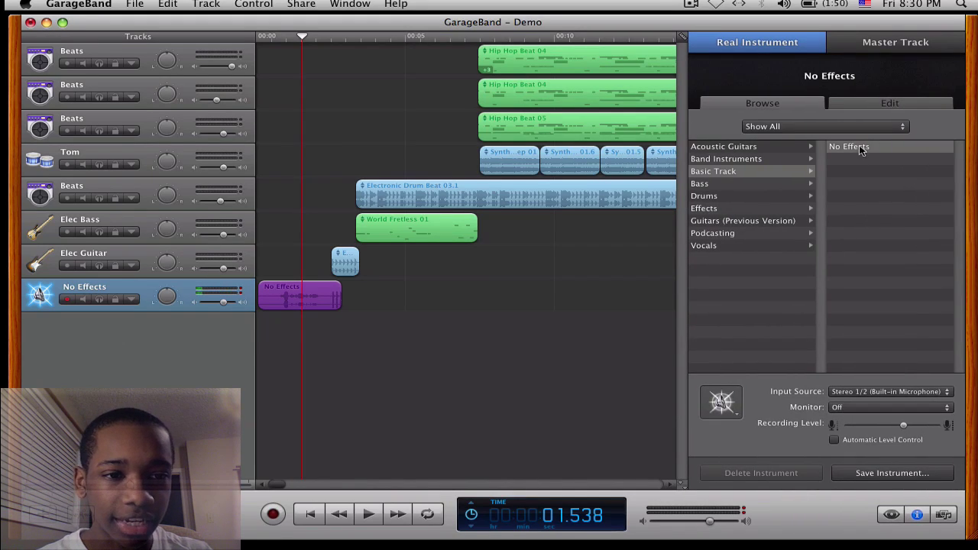
left_click(718, 247)
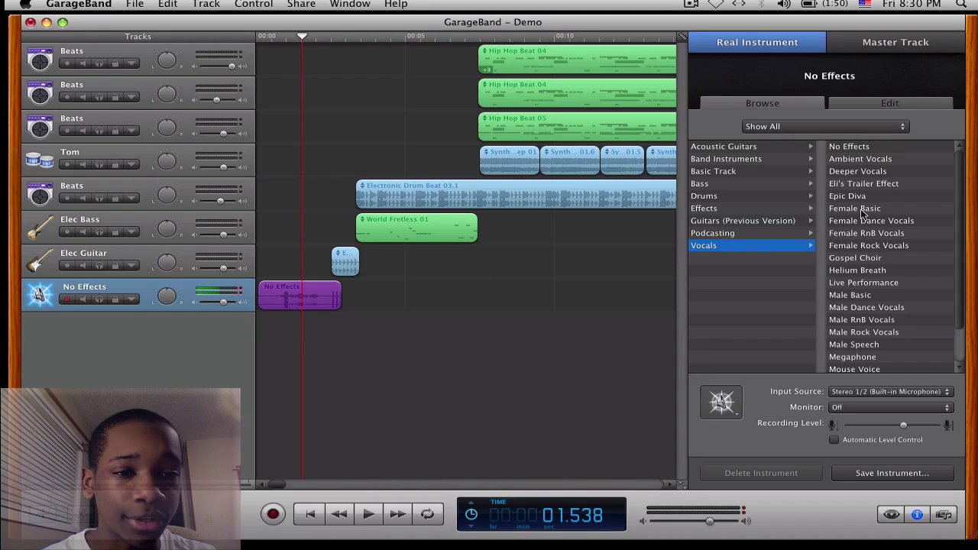
scroll(862, 214, "down", 3)
scroll(862, 214, "up", 3)
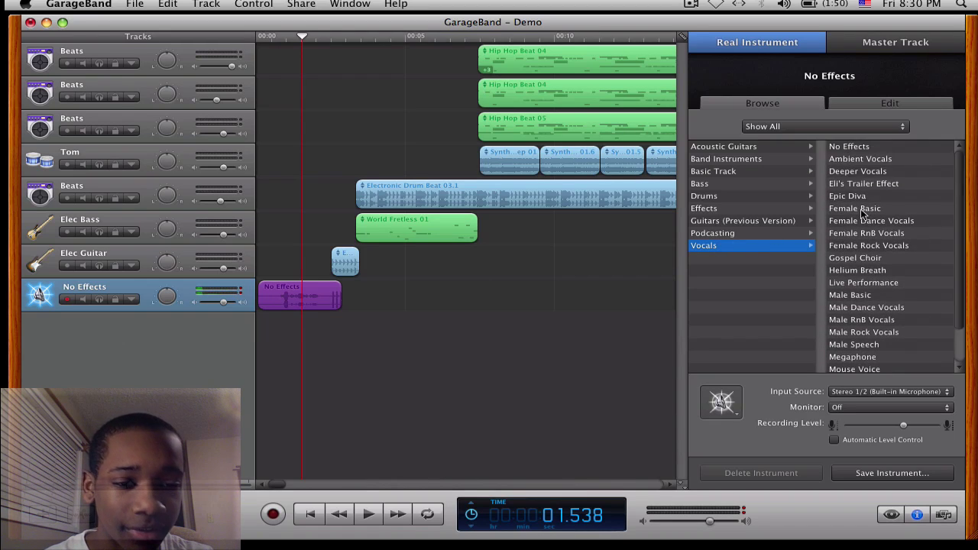
scroll(862, 214, "down", 3)
scroll(863, 214, "up", 3)
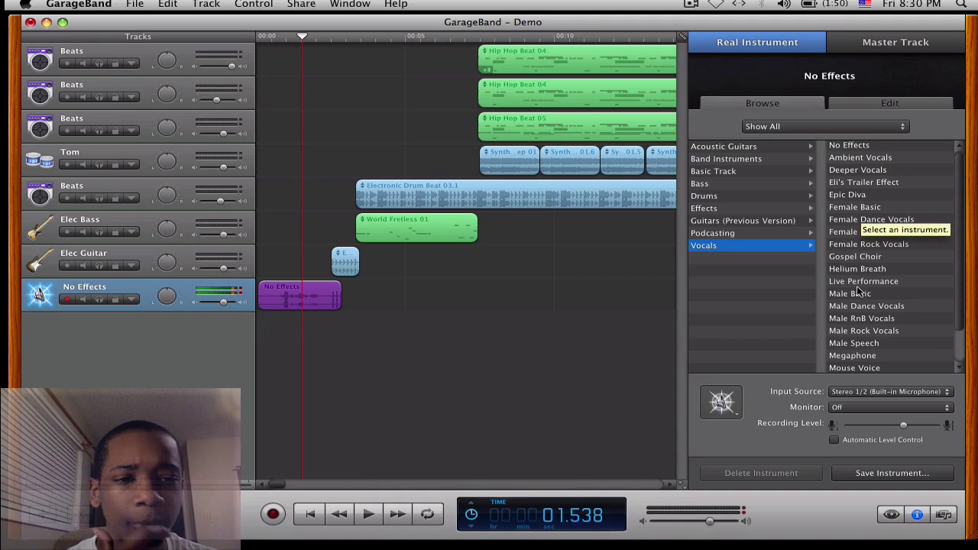
scroll(862, 288, "down", 3)
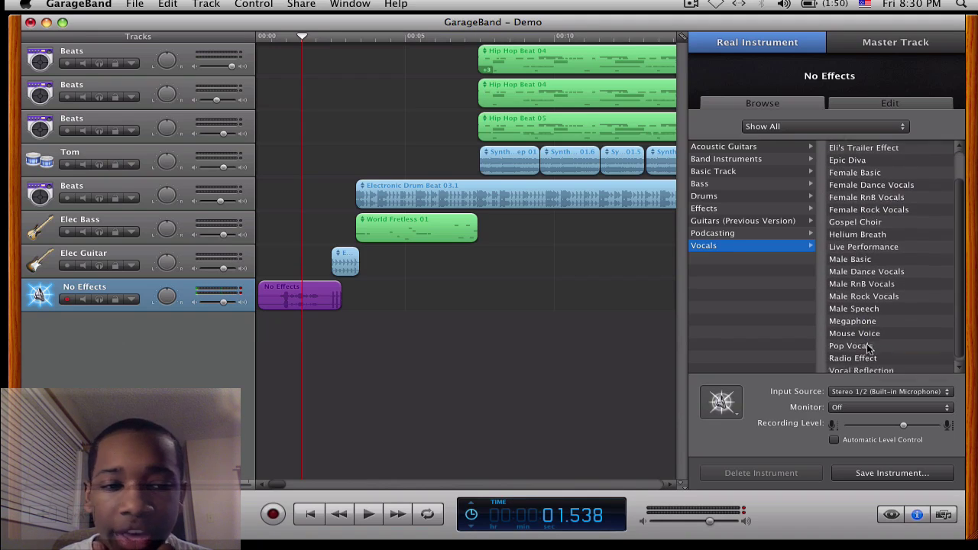
left_click(868, 368)
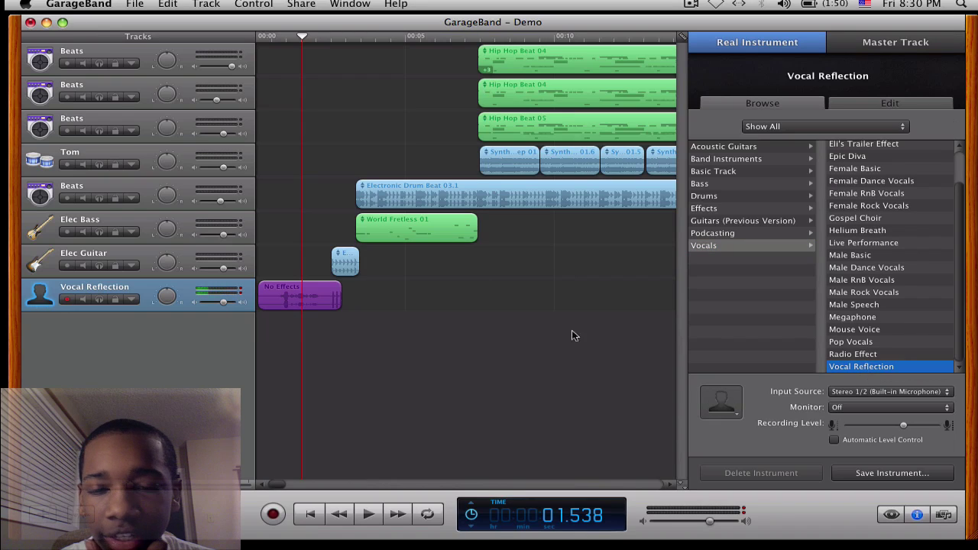
Play the vocal from the song start to hear the Vocal Reflection effect
left_click(268, 35)
key("space")
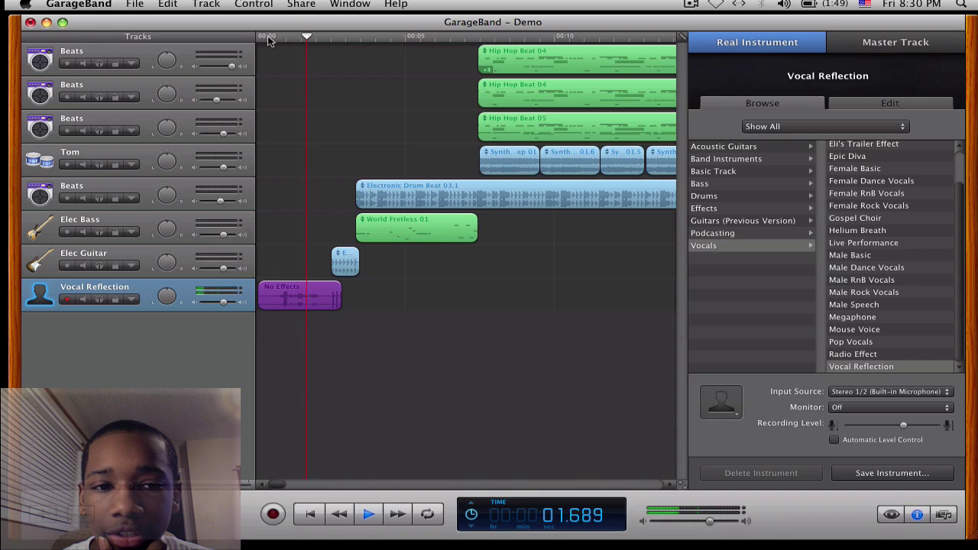
key("space")
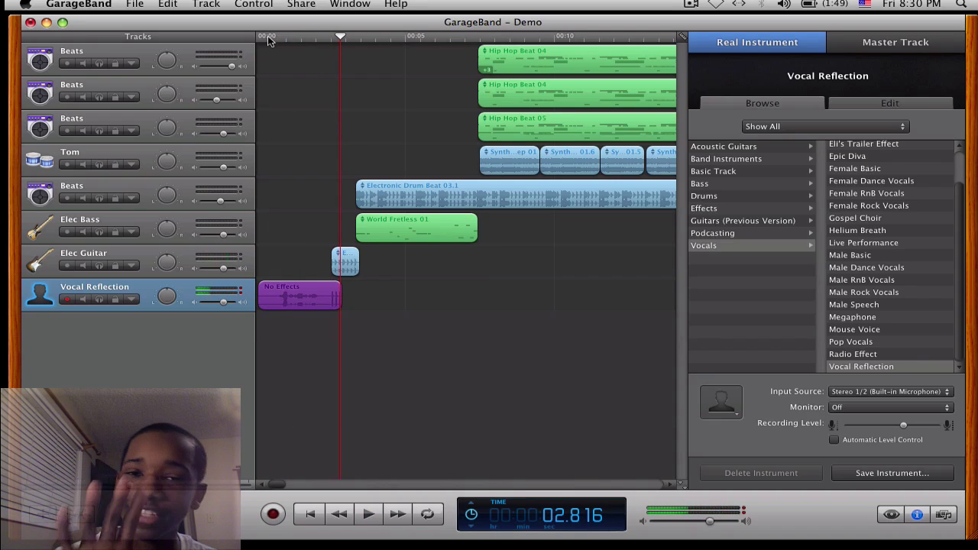
Switch the vocal track to Helium Breath and preview it from near the start
left_click(864, 230)
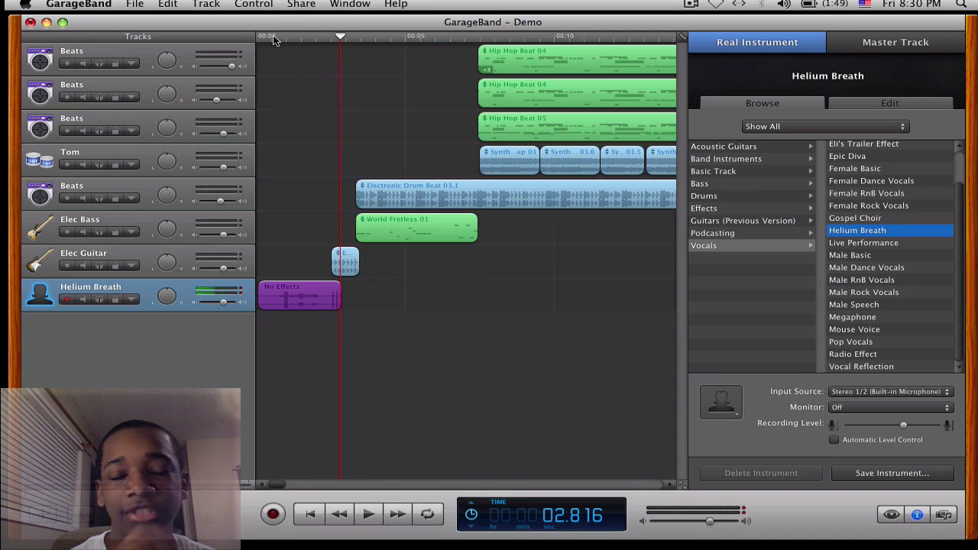
left_click(273, 38)
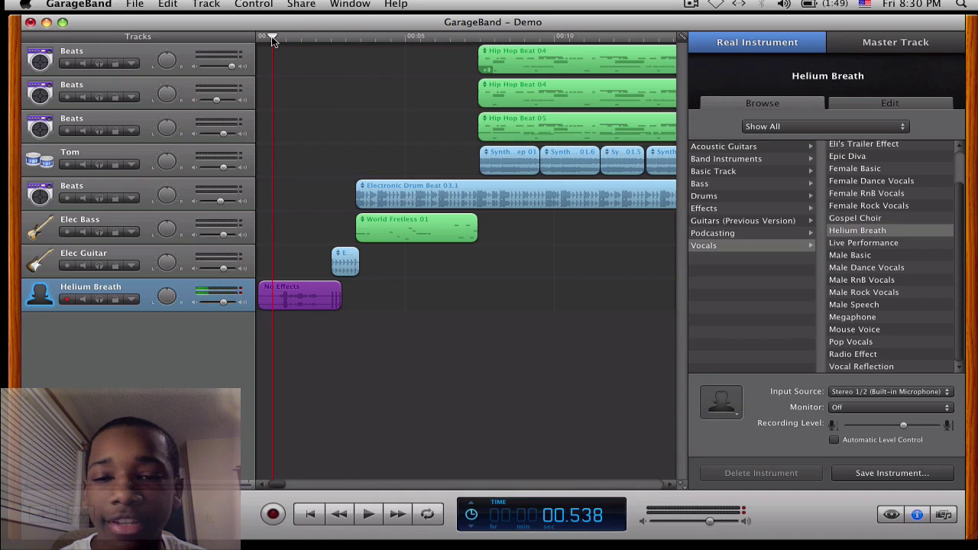
key("space")
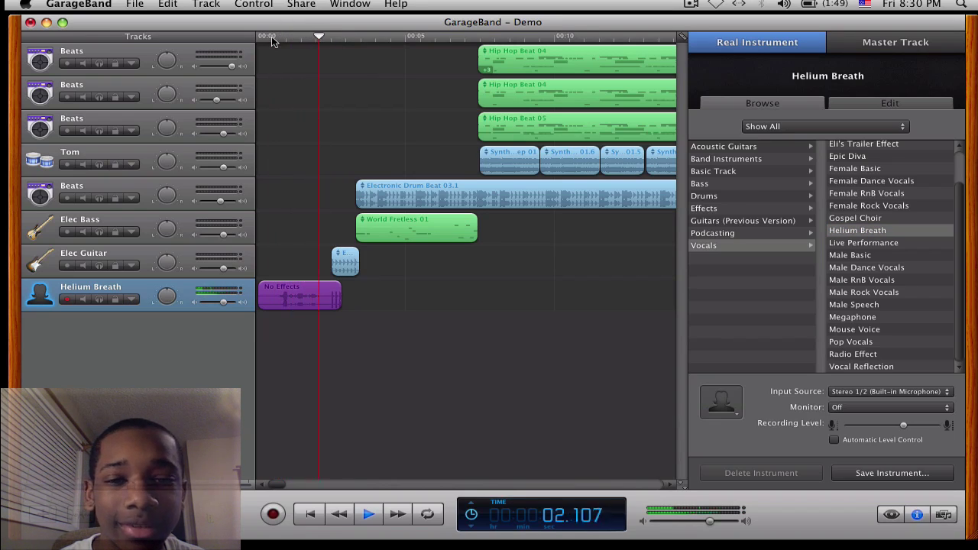
key("space")
Try Deeper Vocals with a preview, then set the vocal track to Mouse Voice
scroll(864, 179, "up", 1)
scroll(863, 180, "up", 2)
left_click(856, 156)
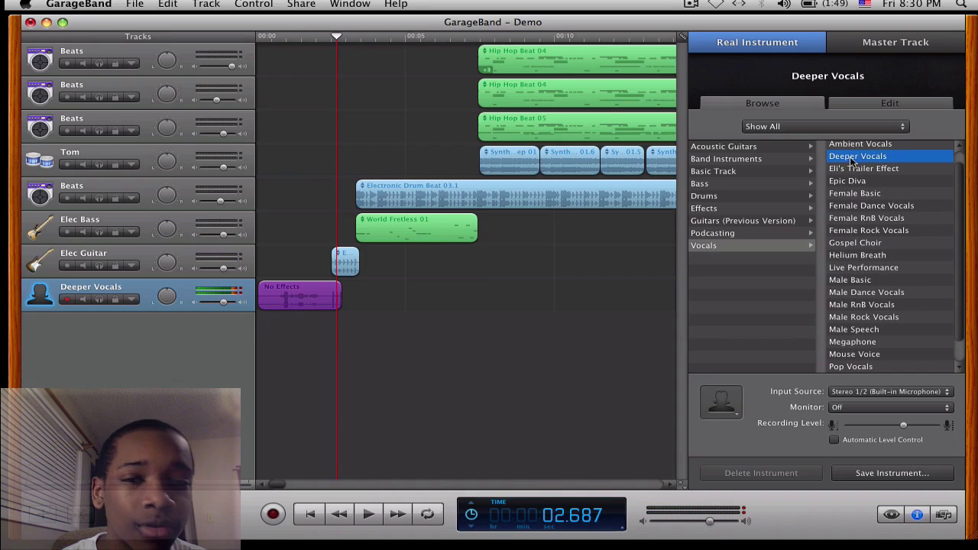
left_click(265, 36)
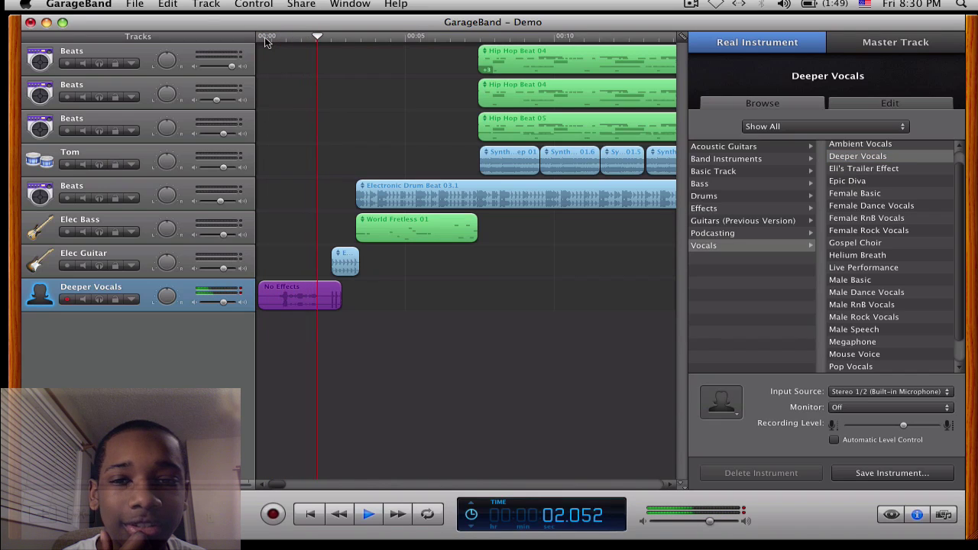
key("space")
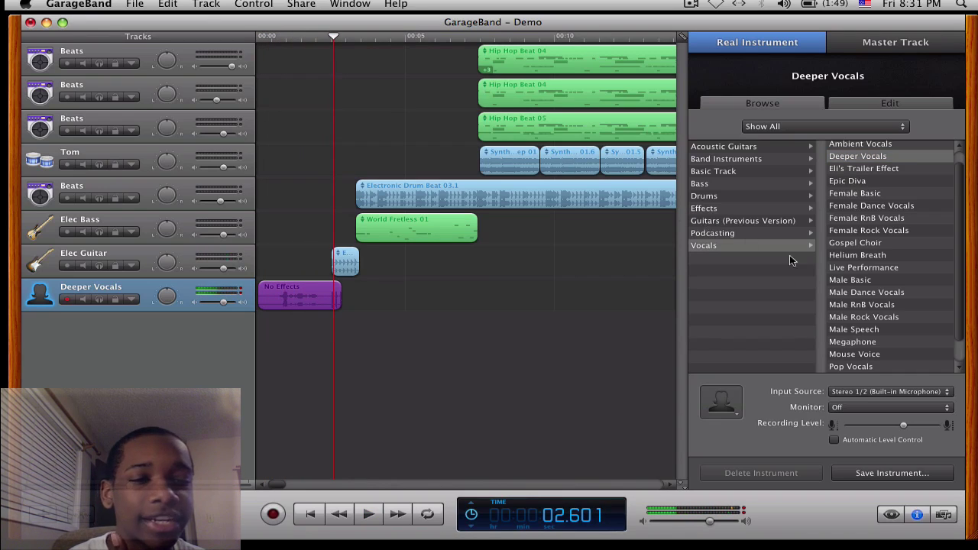
scroll(869, 309, "down", 1)
left_click(881, 350)
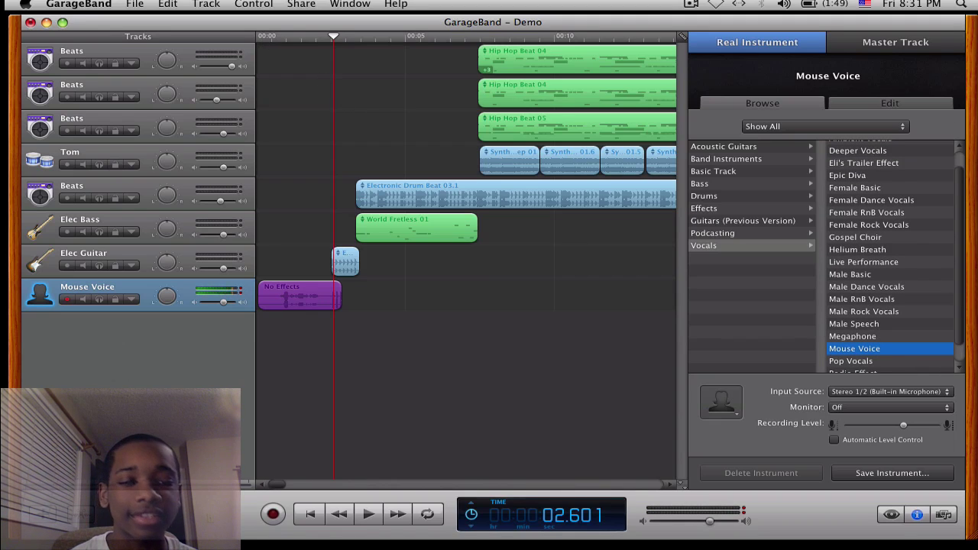
Hide Track Info, lower the output volume, and play the song from the start to about 7.3 seconds
left_click(918, 515)
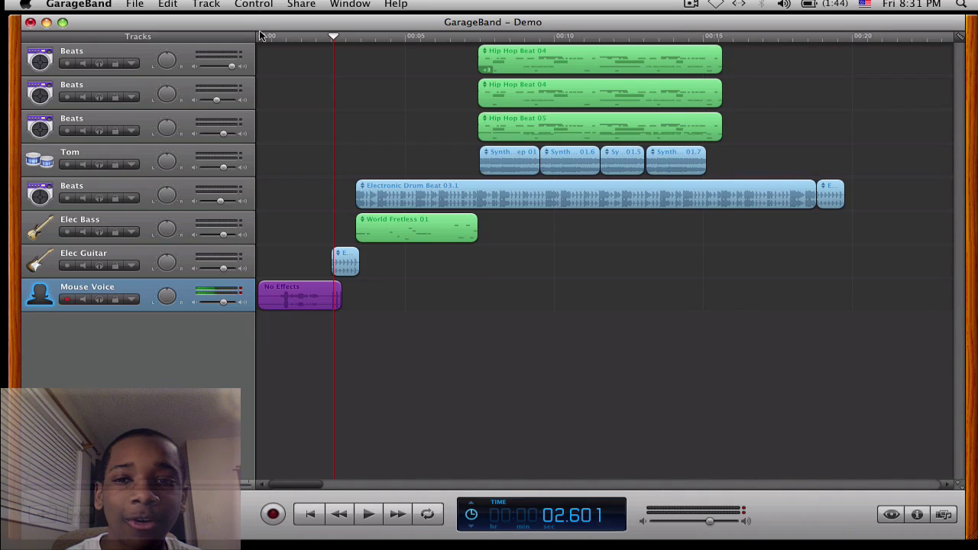
key("XF86AudioLowerVolume")
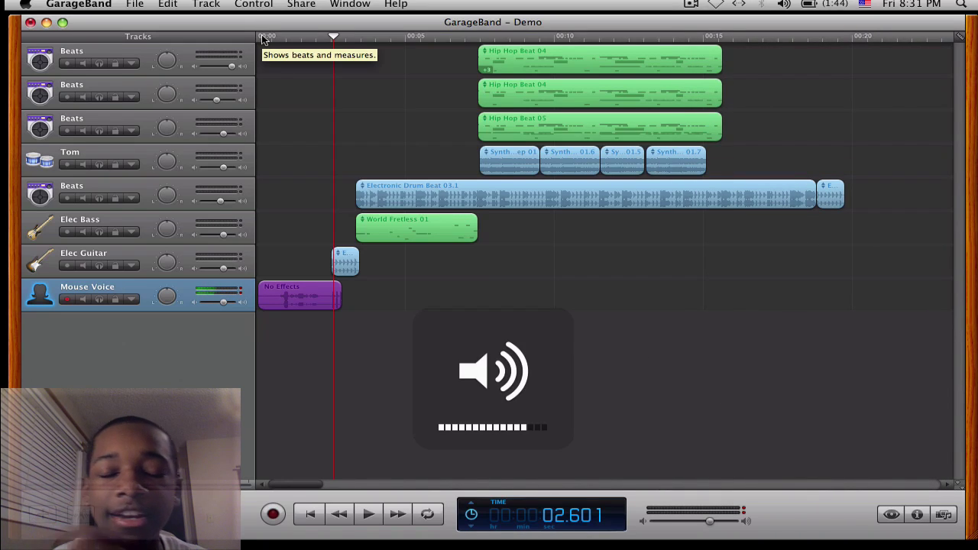
left_click(264, 39)
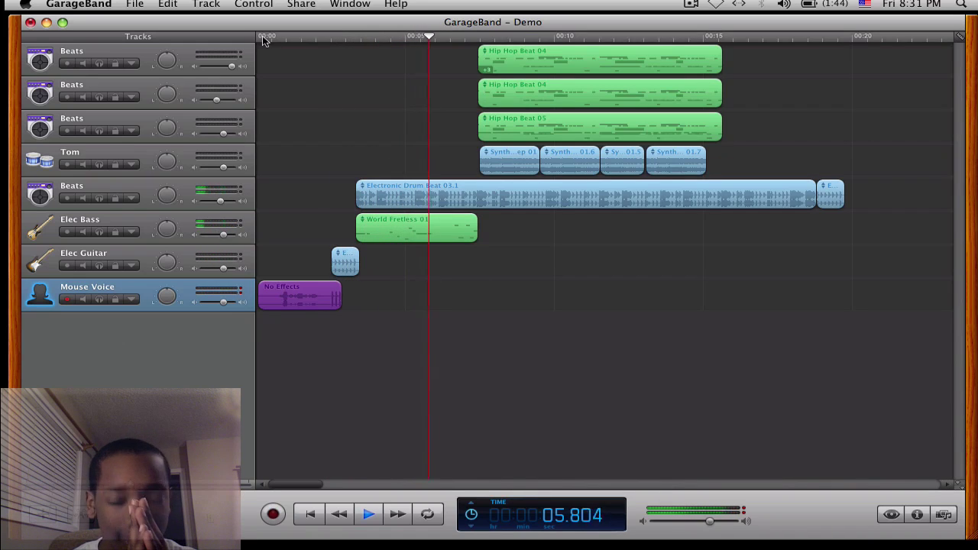
key("space")
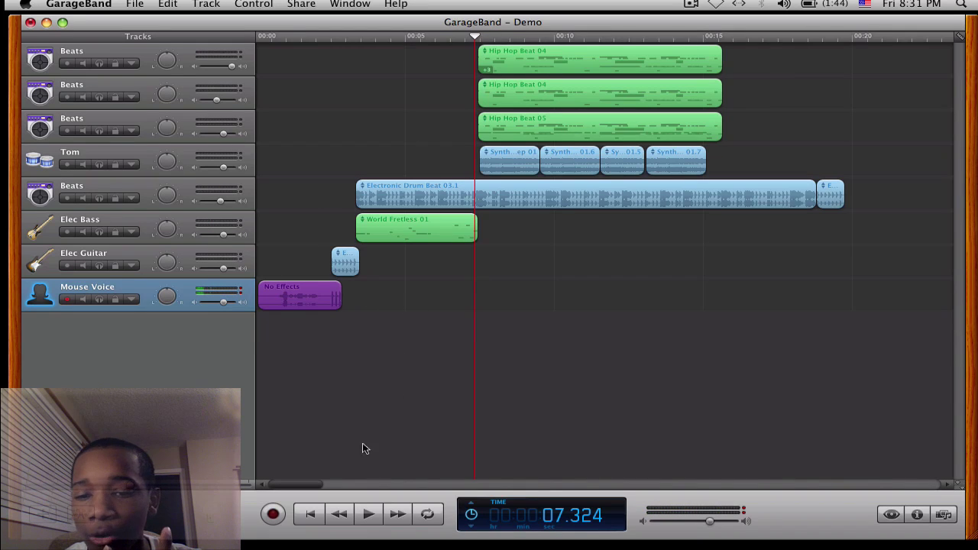
Record a Mouse Voice vocal take spanning roughly 7 to 12 seconds
left_click(273, 515)
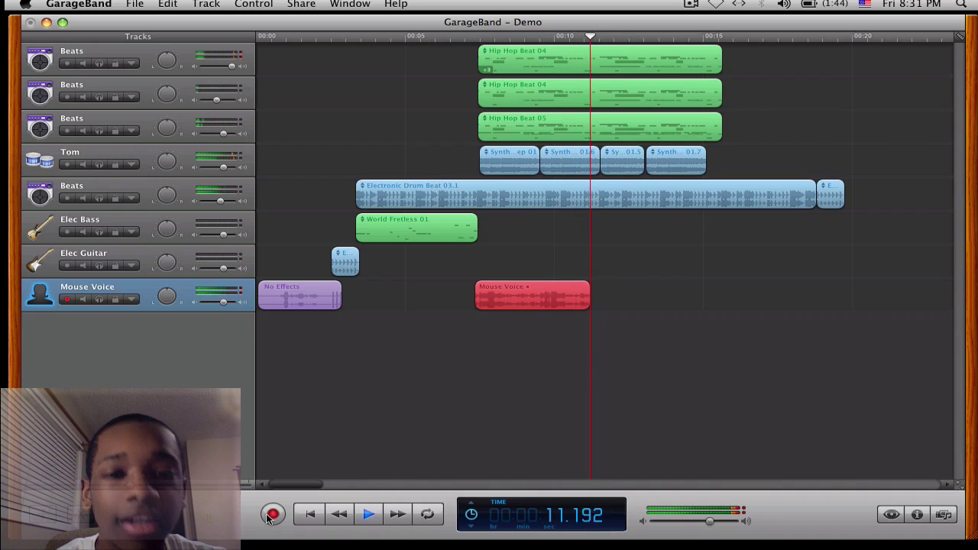
left_click(272, 516)
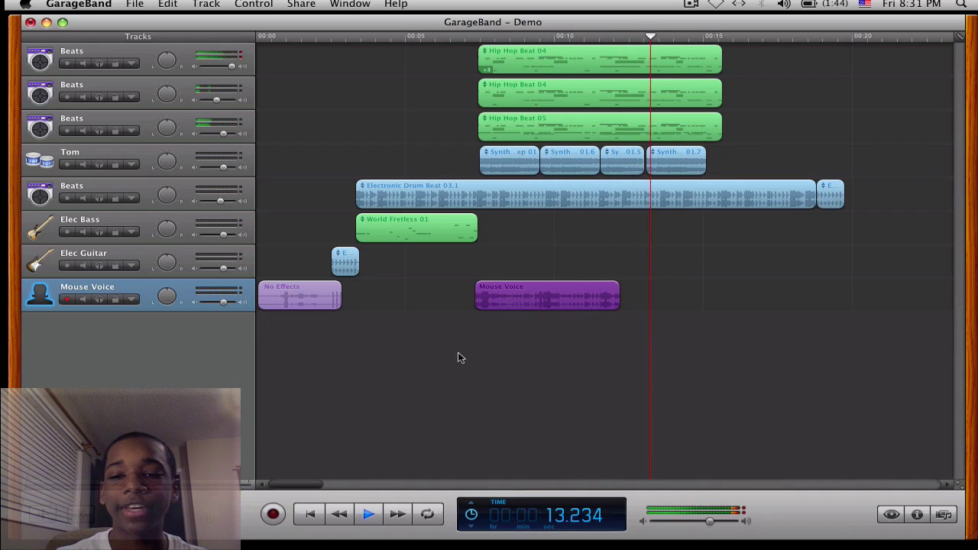
key("space")
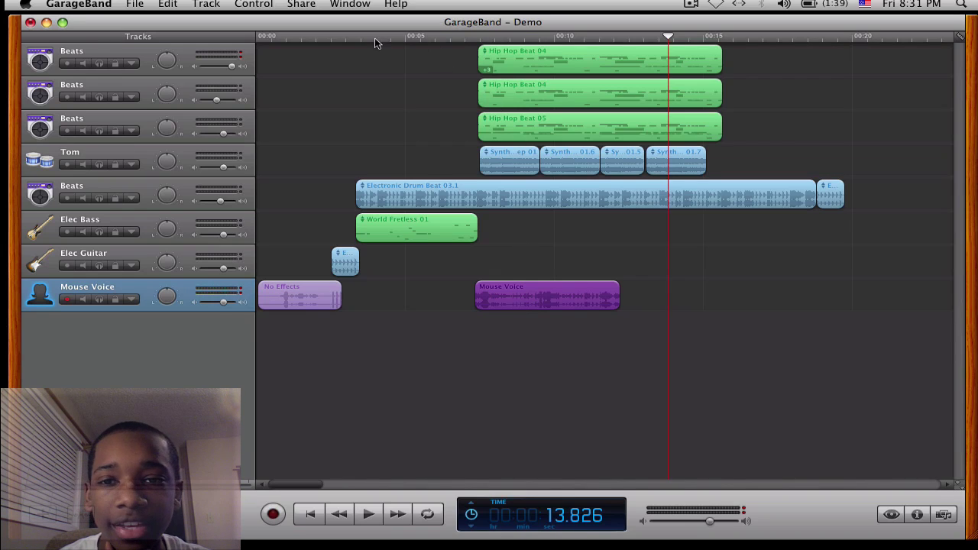
Play back the new Mouse Voice take from just before it starts
left_click(457, 37)
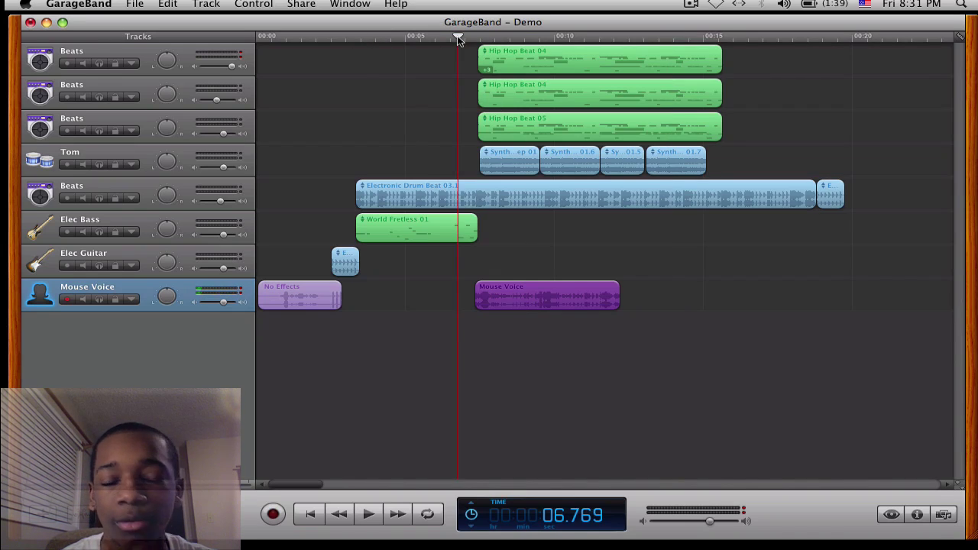
key("space")
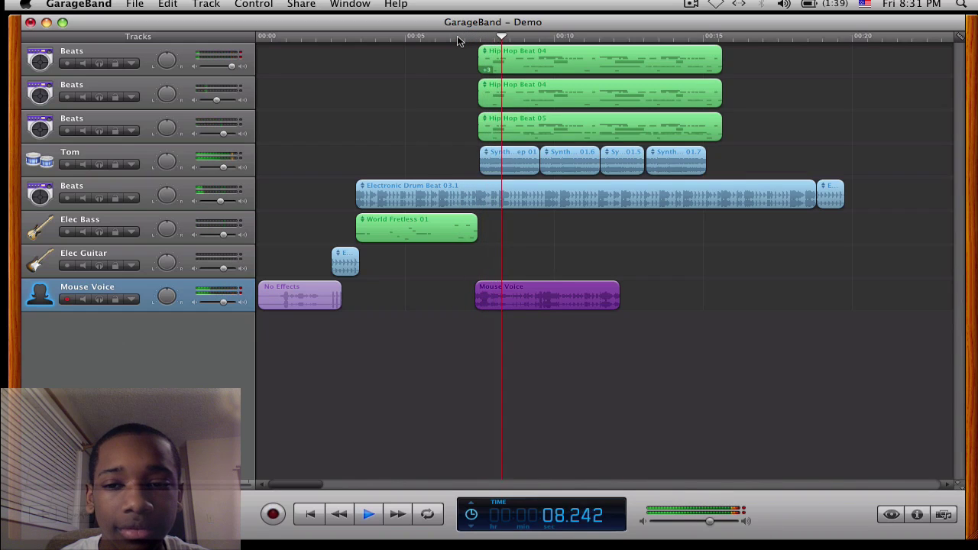
key("space")
Lower the Tom track's volume slider and replay from about 6.5 seconds to check the mix
left_click(502, 158)
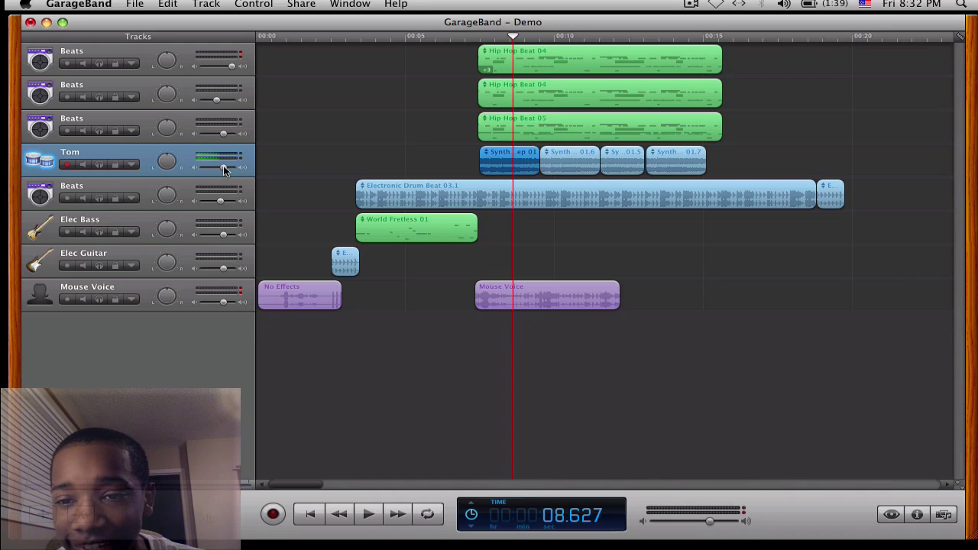
left_click_drag(224, 169, 203, 168)
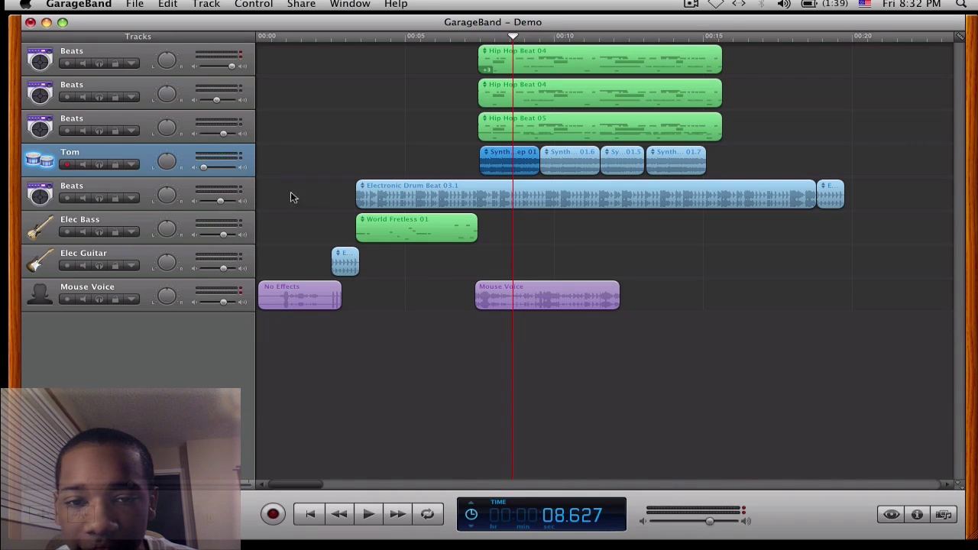
left_click(449, 38)
key("space")
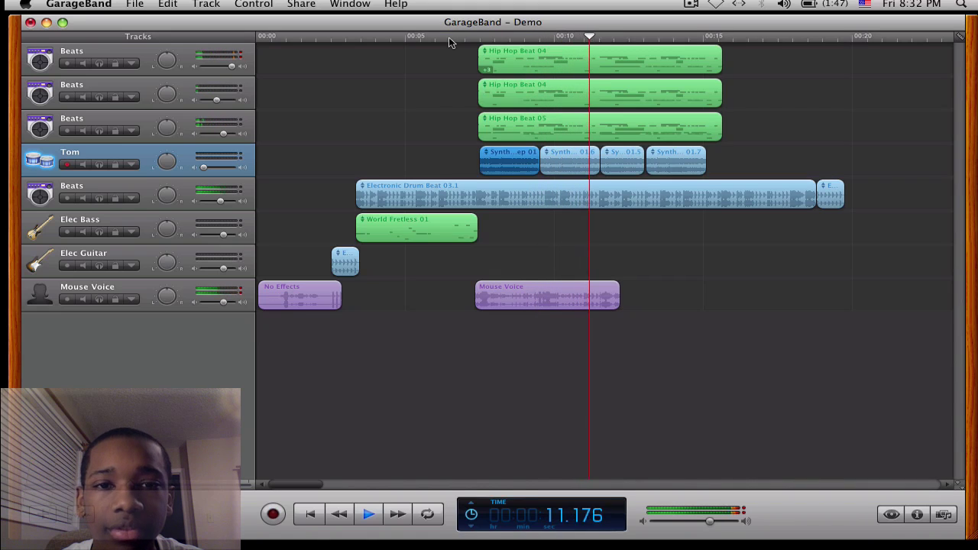
key("space")
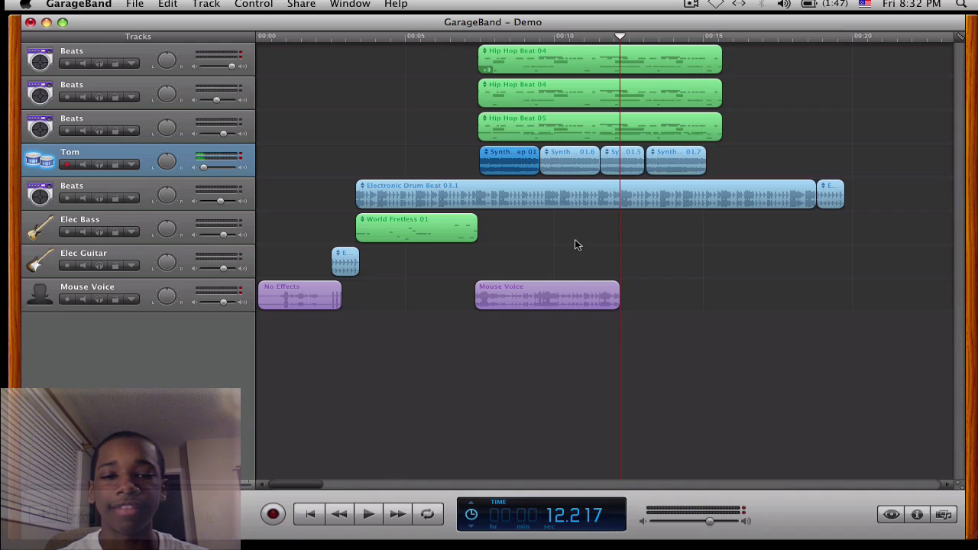
Delete the Mouse Voice region and move the playhead to about 19 seconds
left_click(598, 300)
key("Delete")
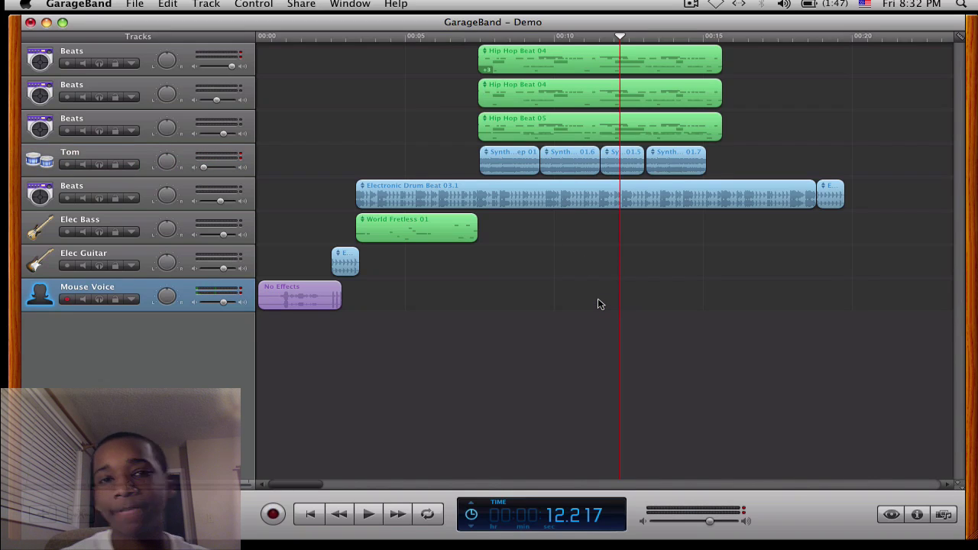
scroll(599, 300, "right", 5)
scroll(590, 315, "left", 5)
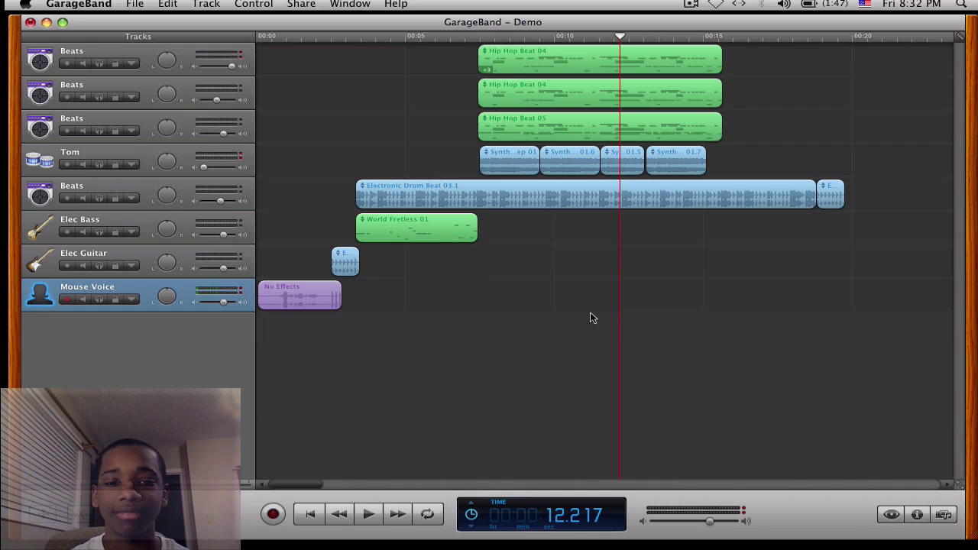
left_click(831, 36)
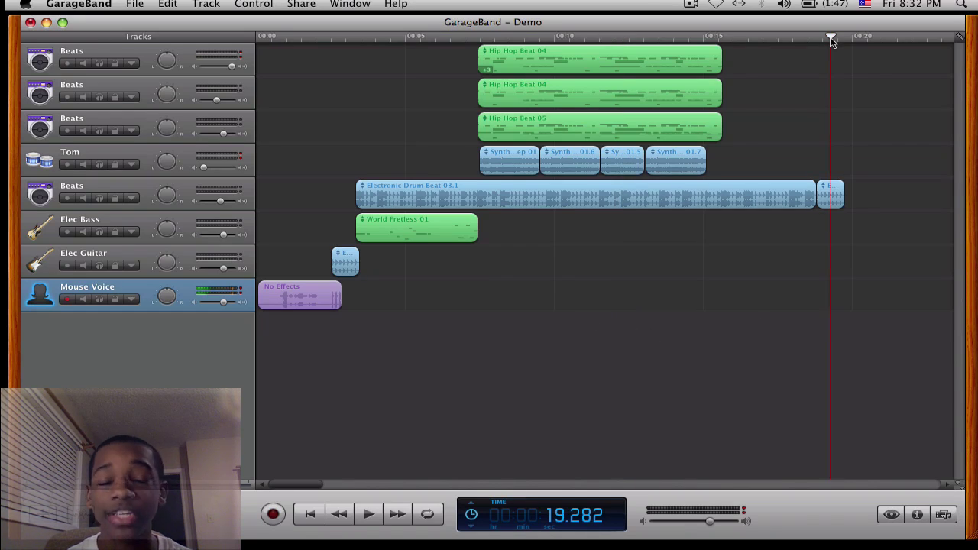